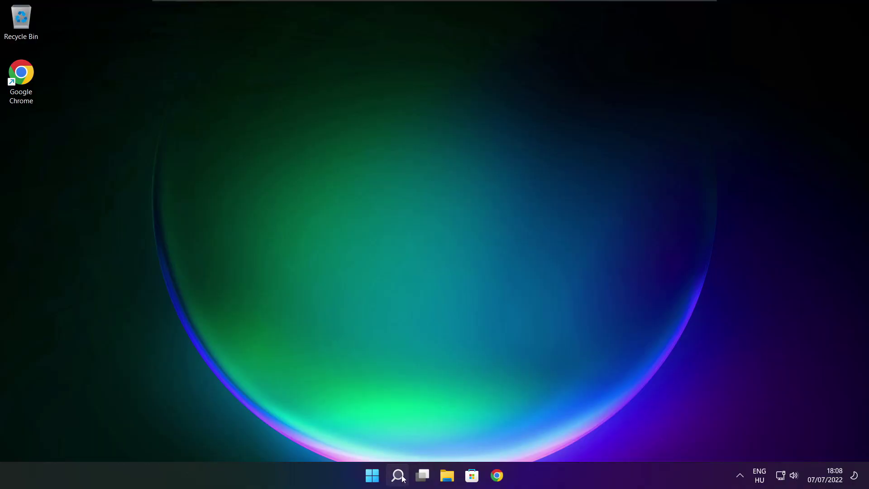
Search Windows for 'device manager' and open the Device Manager best match.
left_click(401, 480)
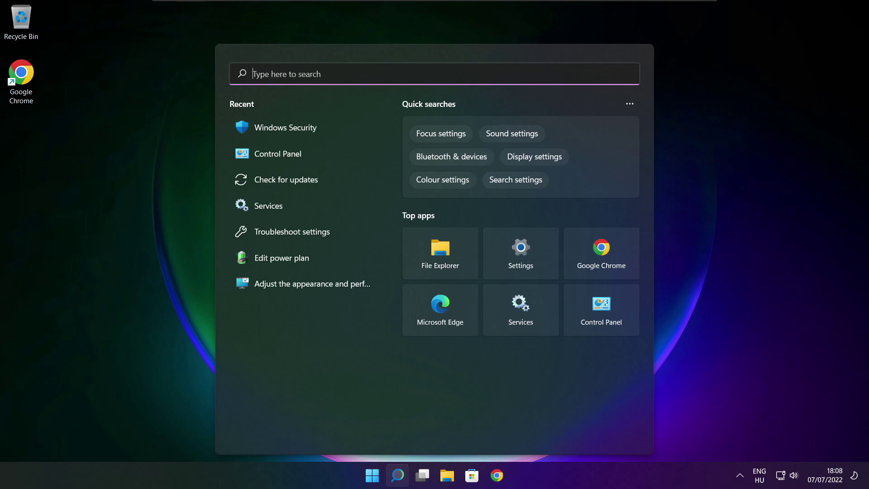
type("device ma")
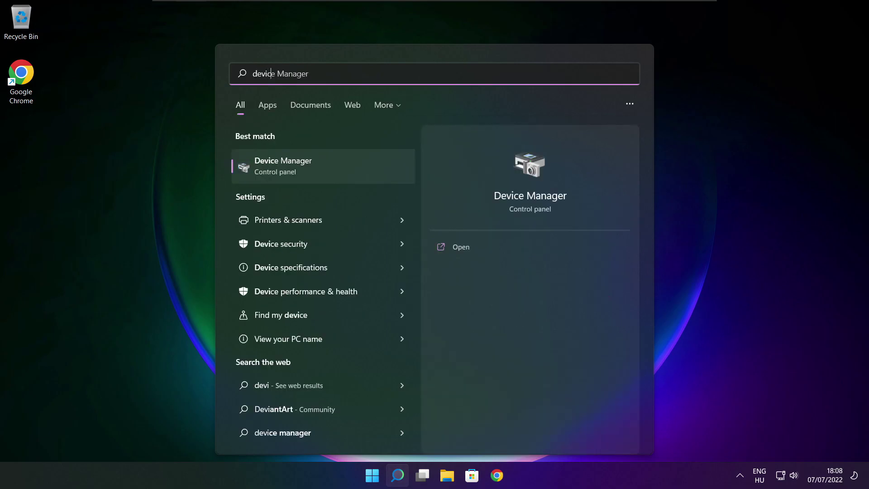
type("na")
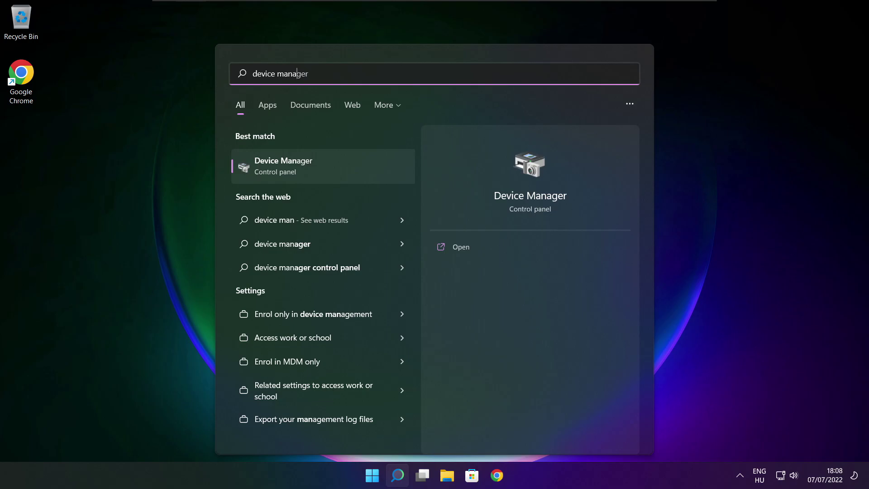
type("ger")
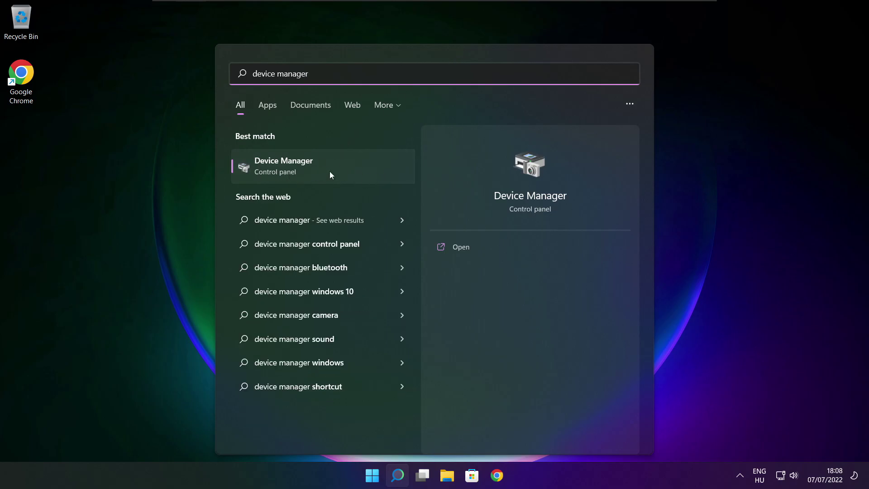
left_click(357, 169)
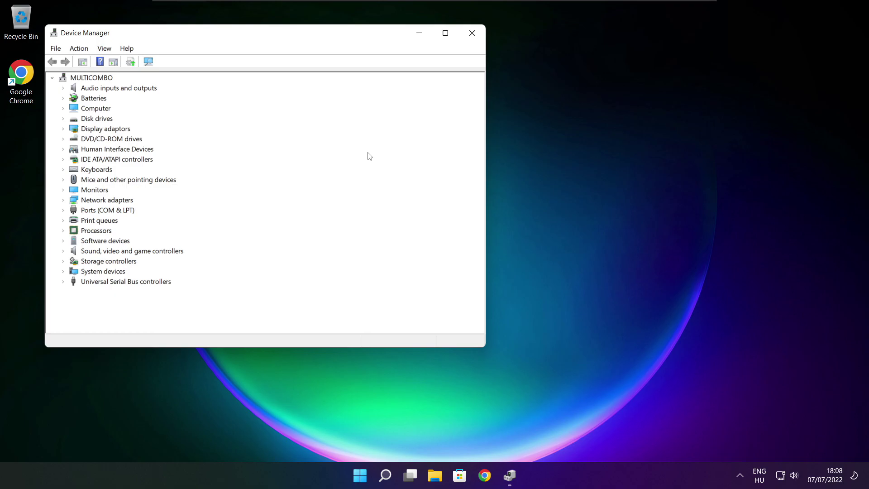
Maximize Device Manager and expand Display adaptors to select VMware SVGA 3D.
left_click(445, 33)
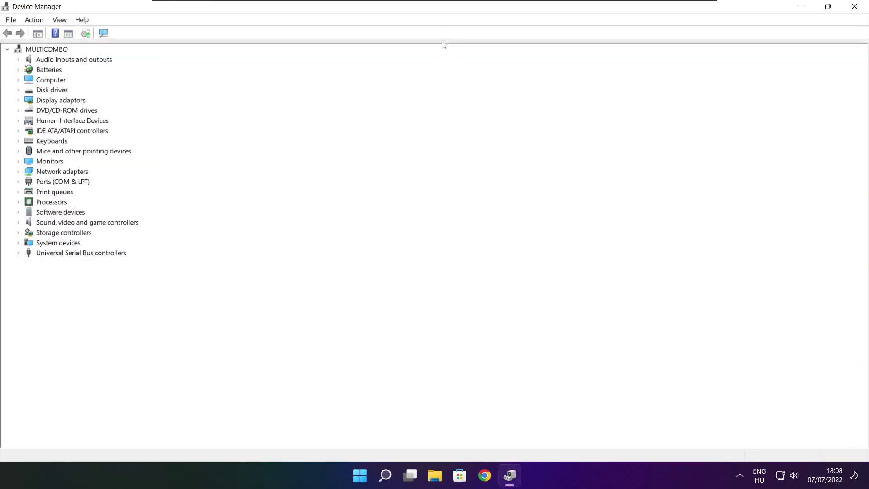
left_click(52, 101)
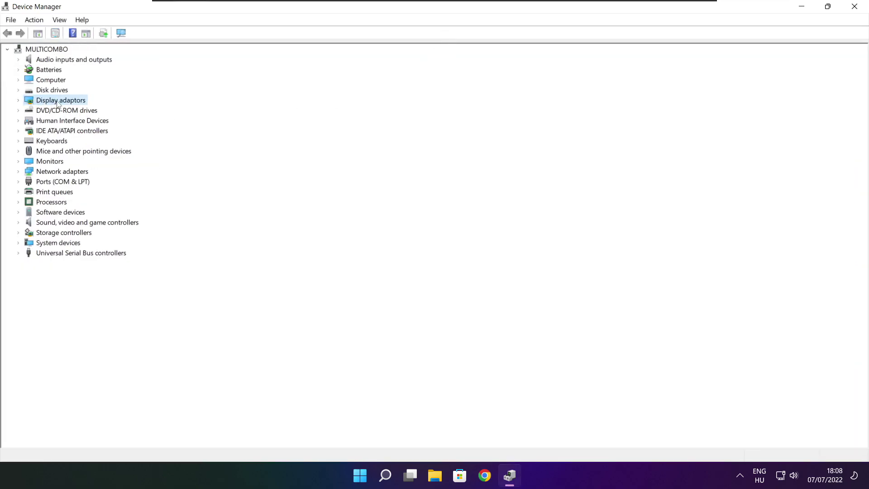
left_click(18, 100)
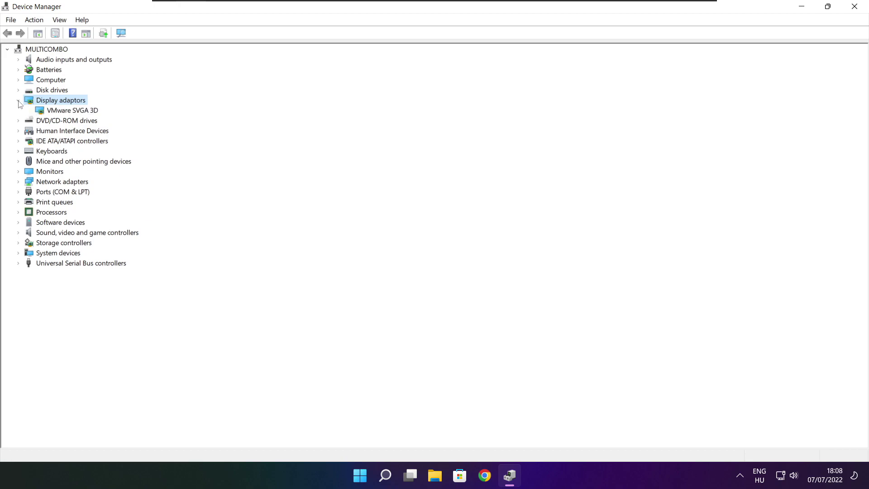
left_click(45, 112)
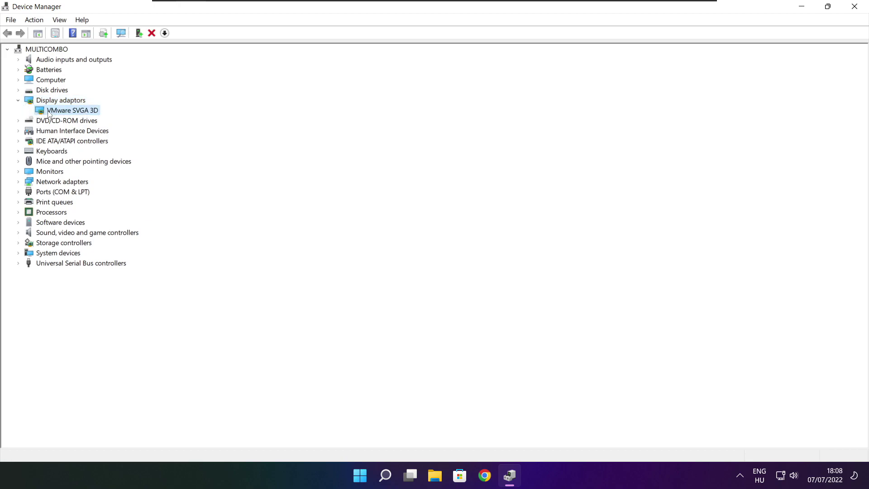
Search automatically for a newer VMware SVGA 3D driver; the best driver is already installed.
right_click(62, 110)
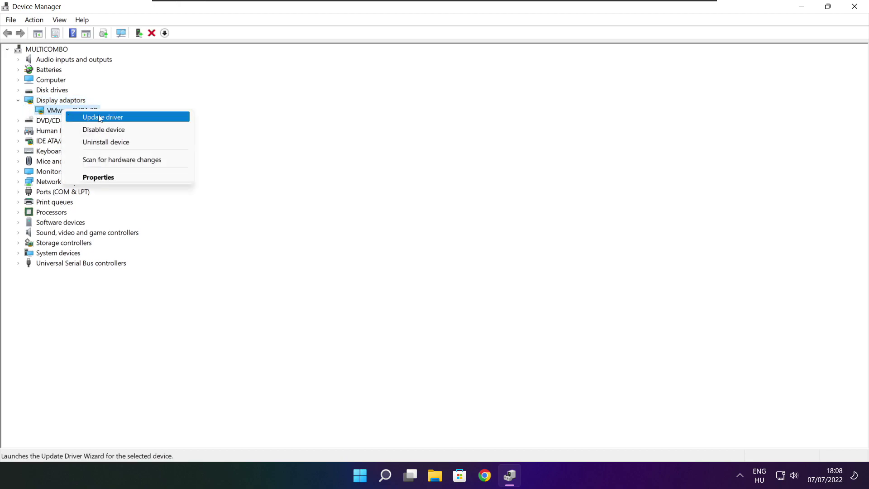
left_click(123, 116)
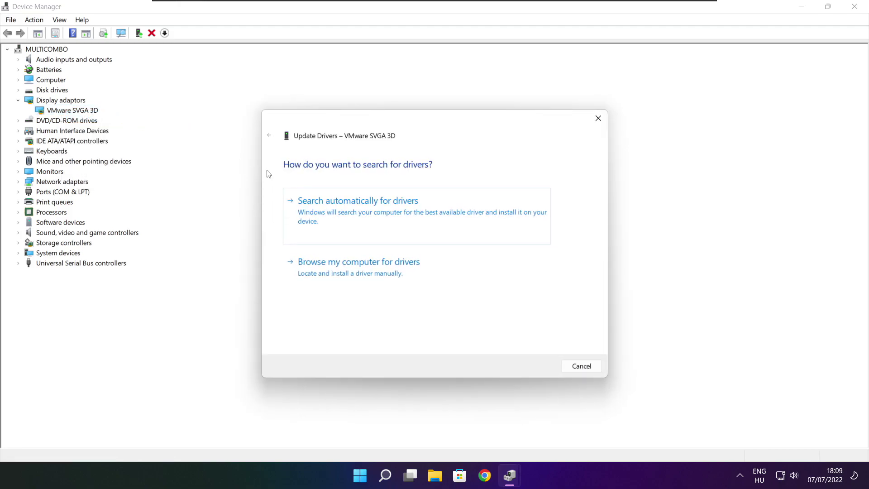
left_click(400, 219)
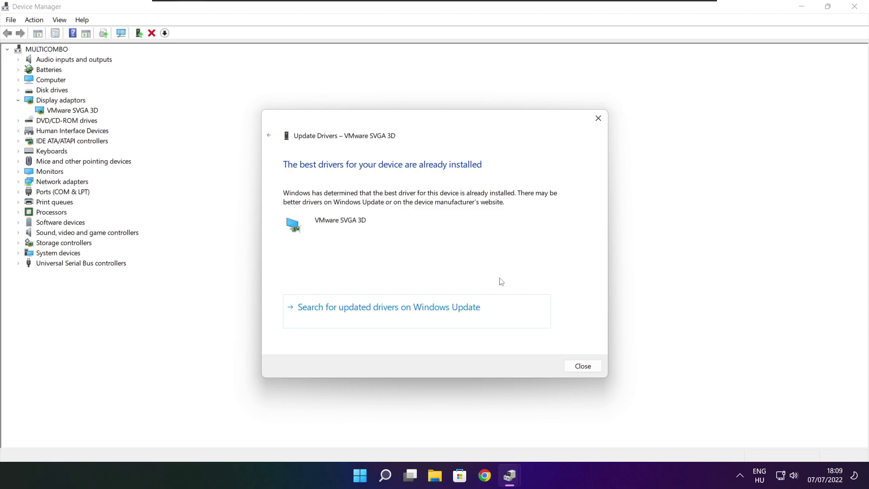
left_click(582, 367)
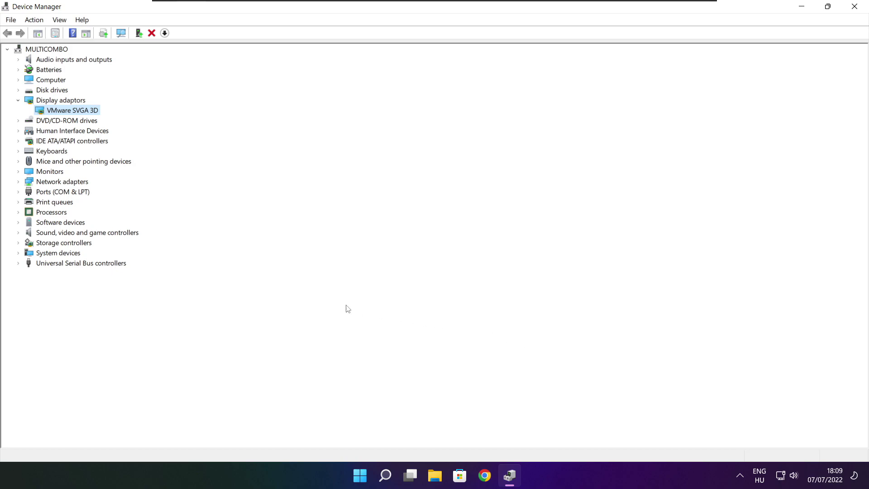
left_click(25, 235)
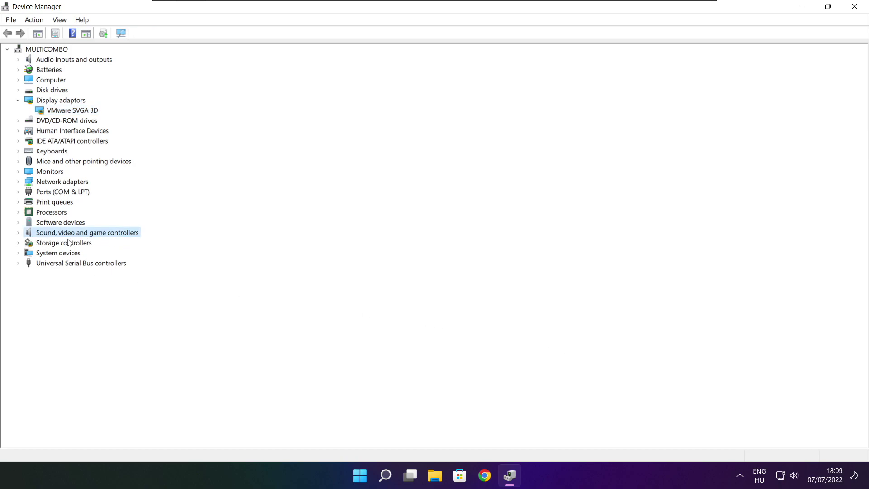
Search automatically for a newer High Definition Audio Device driver, find it current, and close Device Manager.
left_click(18, 233)
left_click(84, 245)
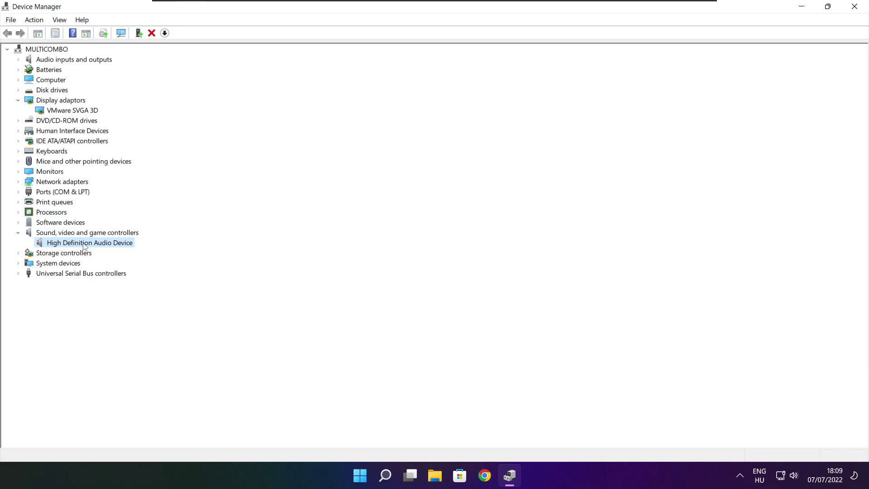
right_click(84, 245)
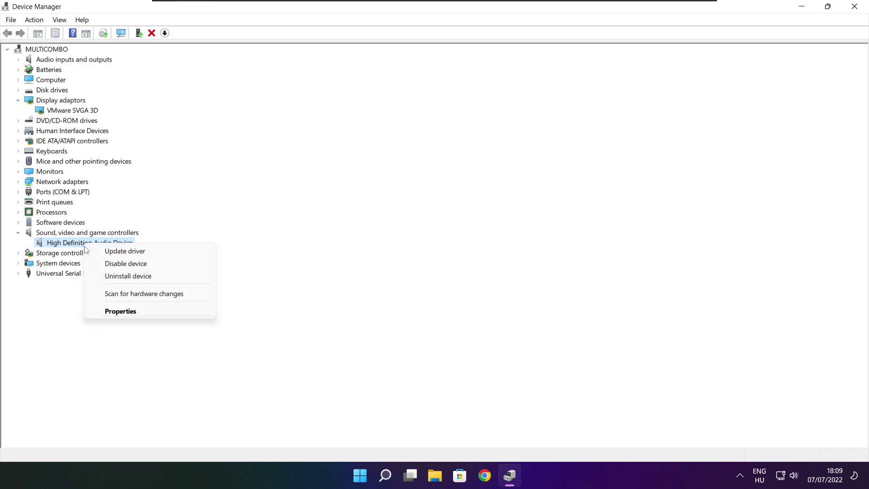
left_click(169, 256)
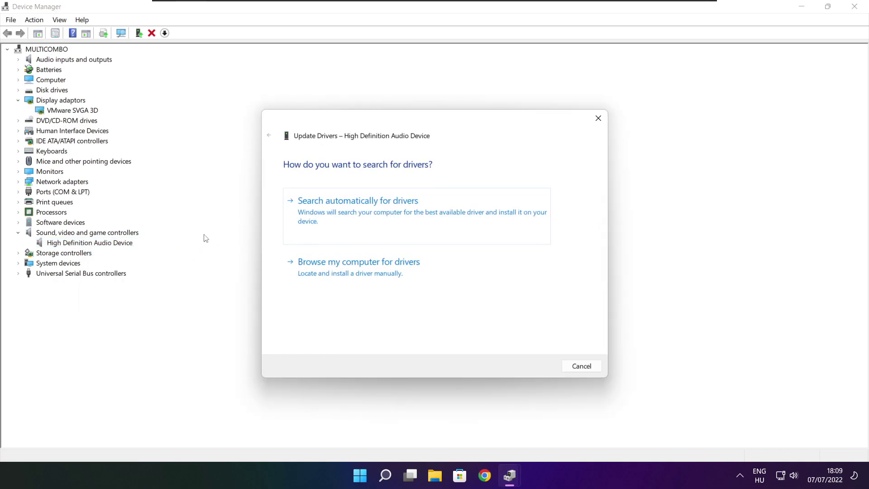
left_click(377, 215)
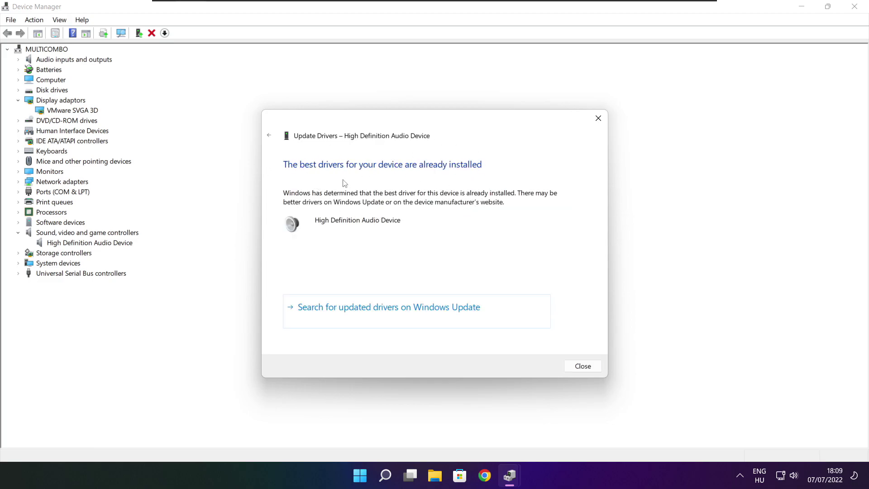
left_click(584, 368)
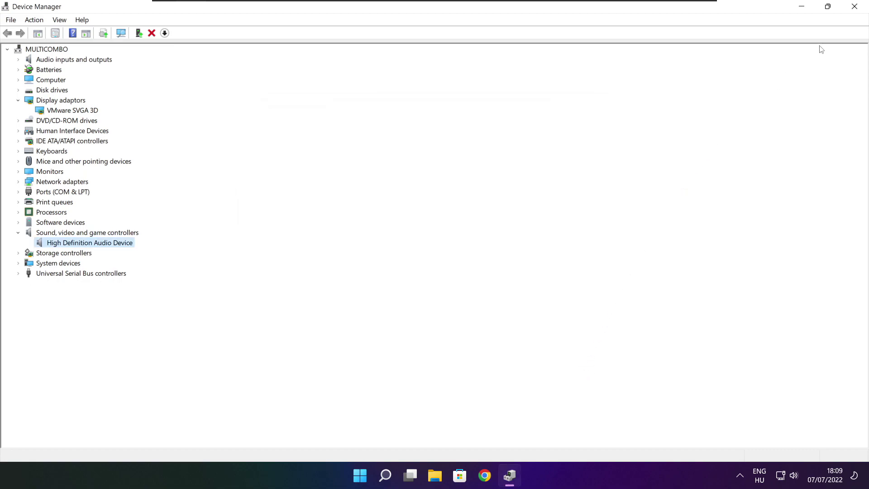
left_click(854, 6)
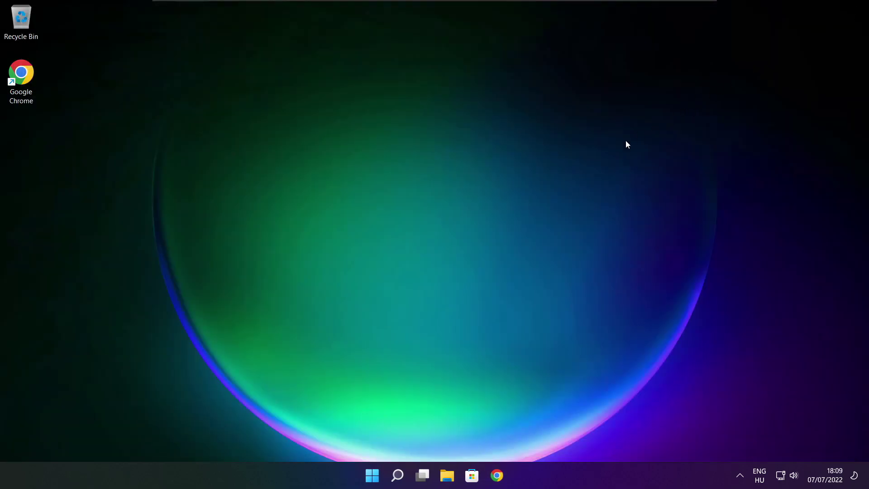
Switch the active power plan from Balanced to High performance through 'edit power plan' in Power Options.
left_click(398, 475)
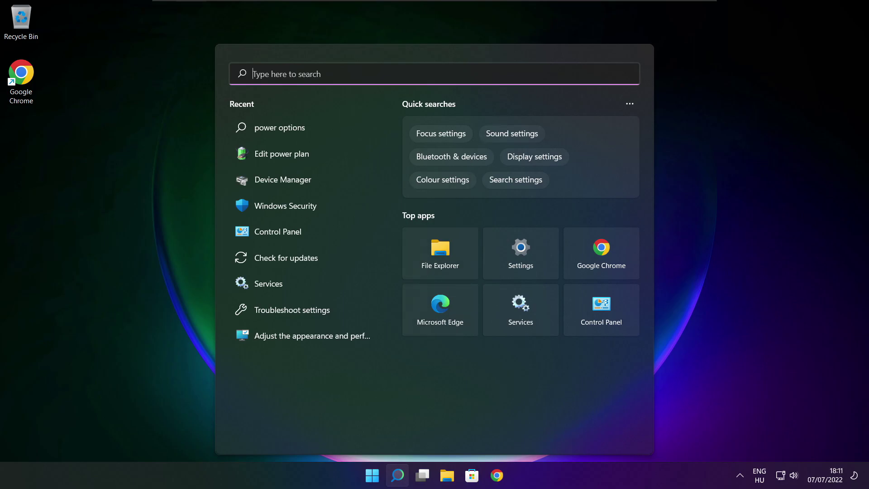
type("edit")
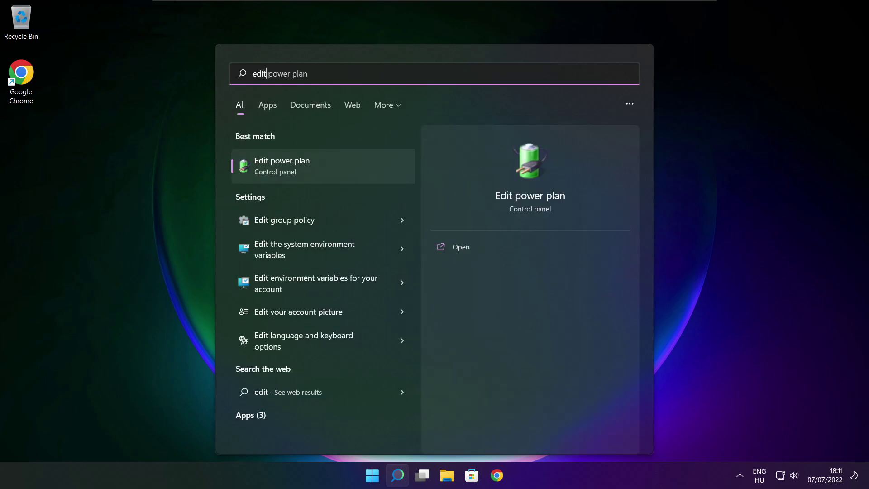
type(" power plan")
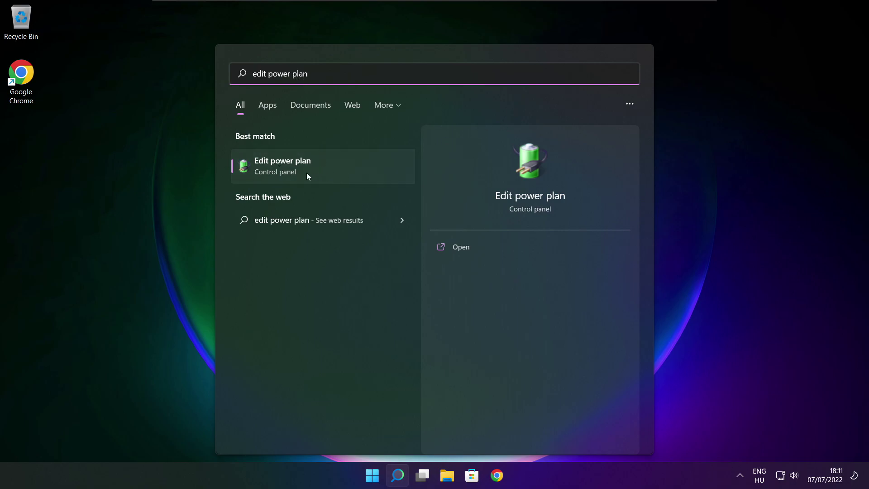
left_click(343, 169)
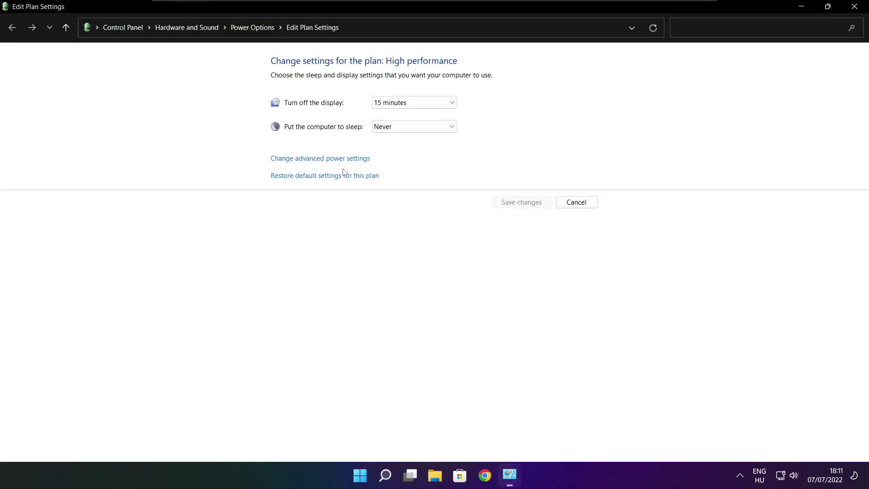
left_click(258, 33)
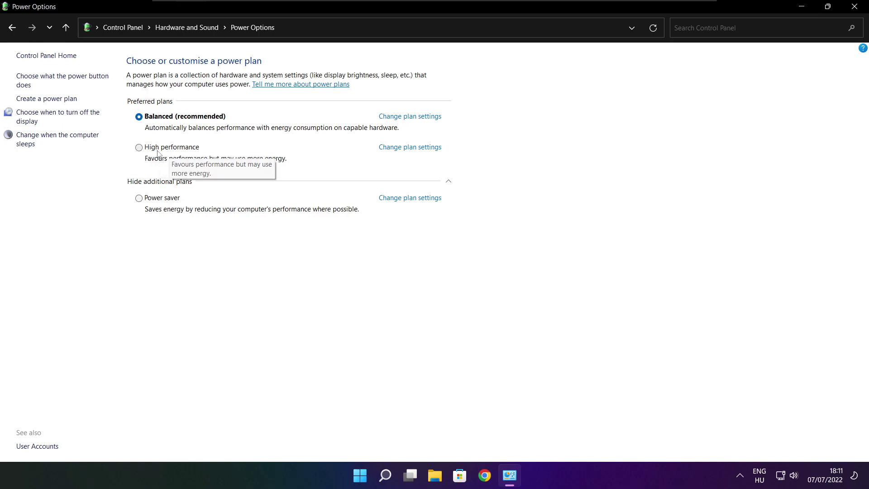
left_click(182, 150)
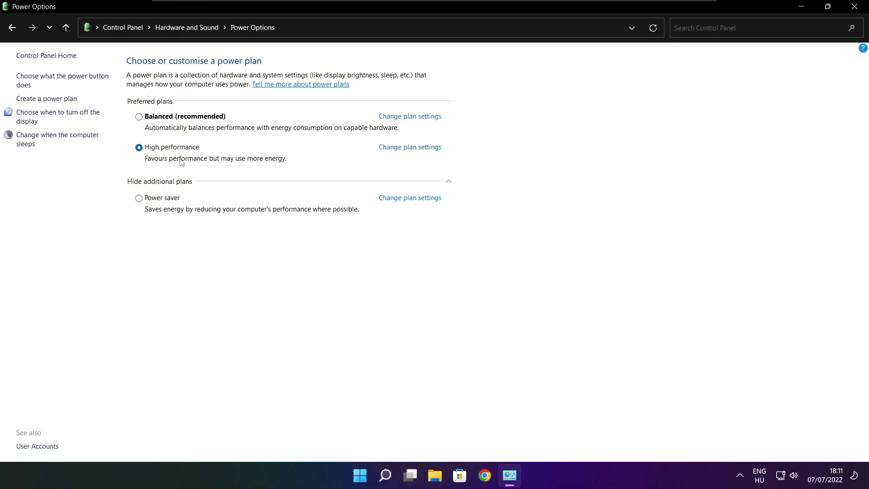
left_click(856, 6)
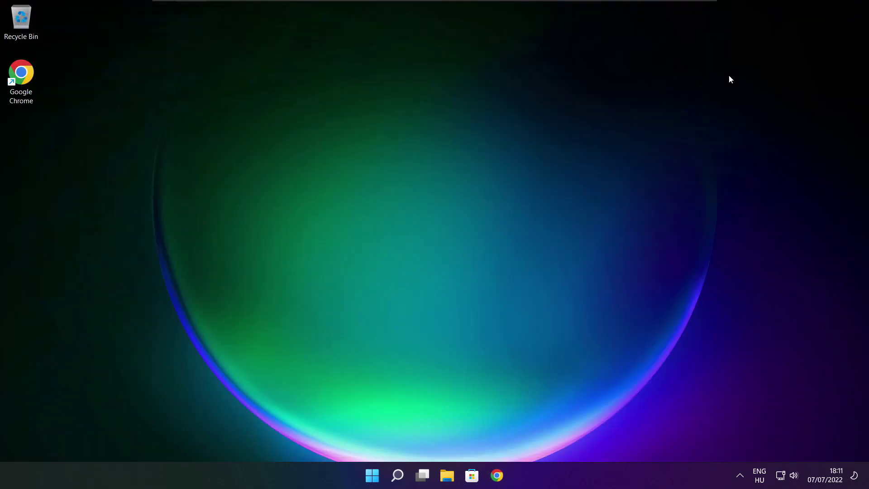
Confirm Game Mode is on and the Xbox Game Bar controller button is off, then close Settings.
left_click(398, 478)
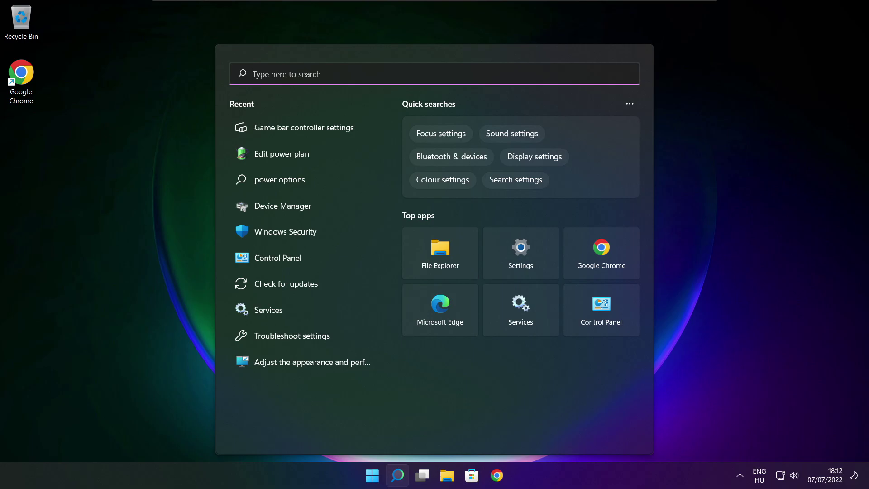
type("game mo")
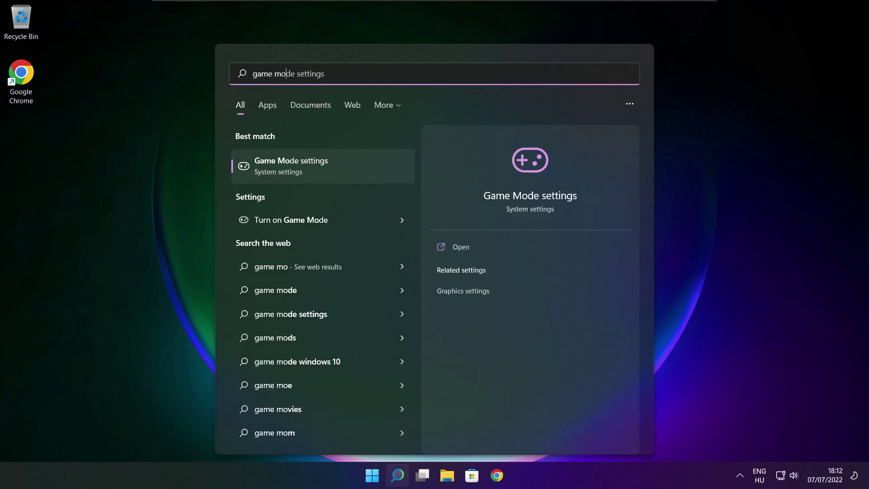
type("de")
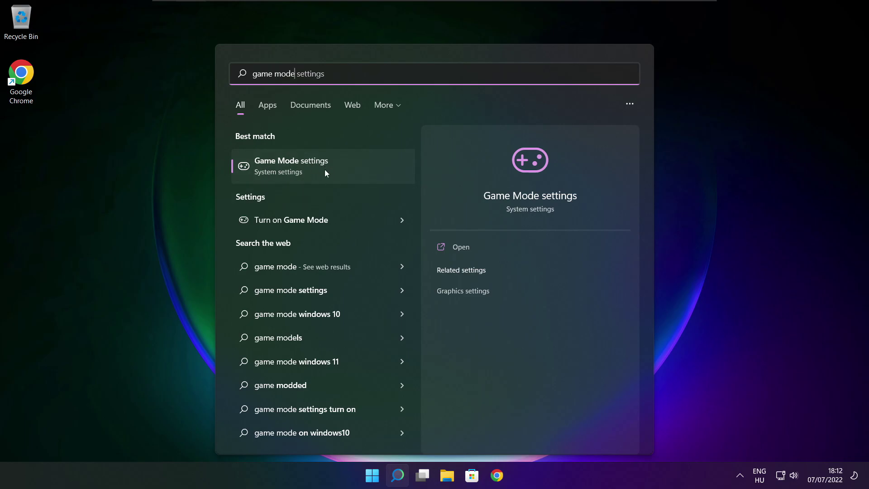
left_click(344, 168)
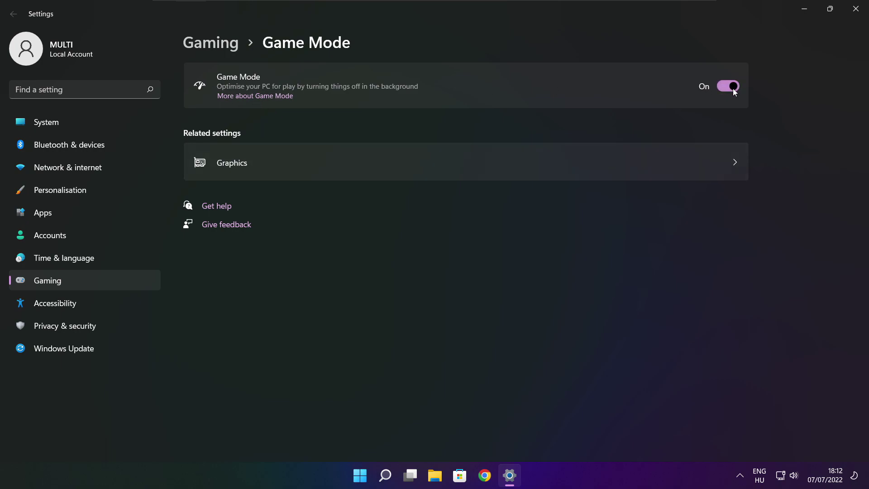
left_click(214, 48)
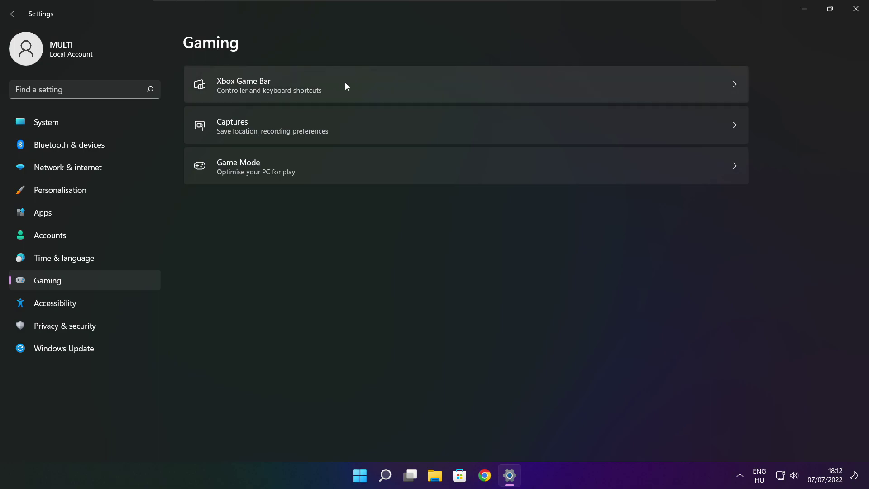
left_click(354, 92)
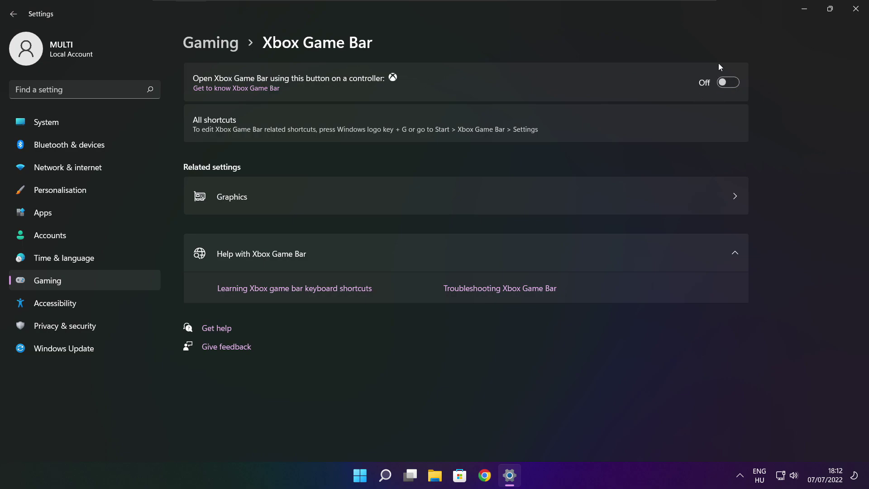
left_click(856, 15)
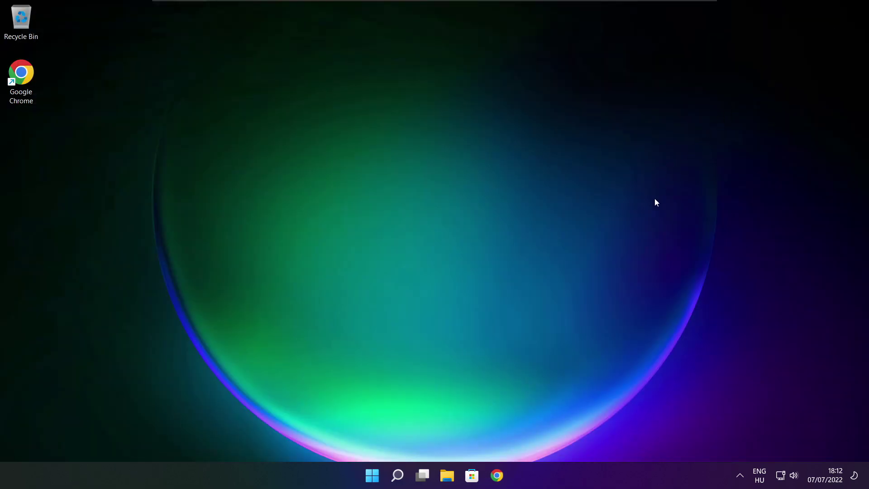
Launch Task Manager from the Start button's Win+X menu.
right_click(373, 476)
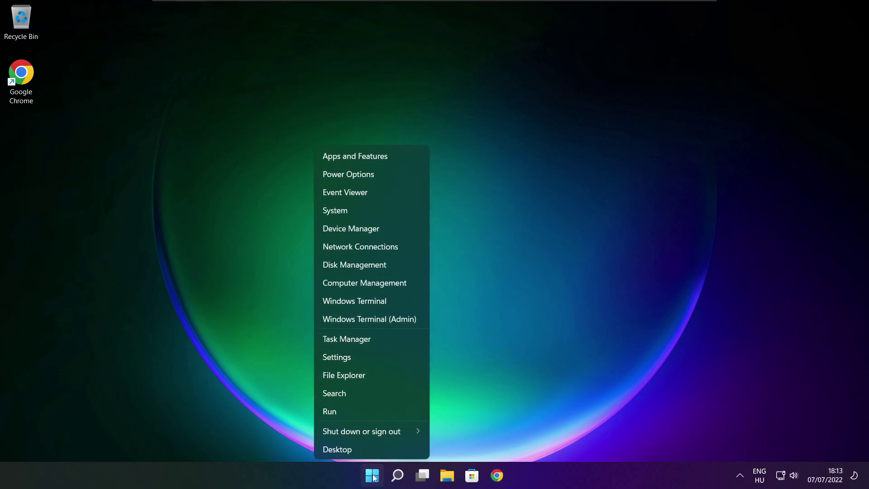
left_click(374, 339)
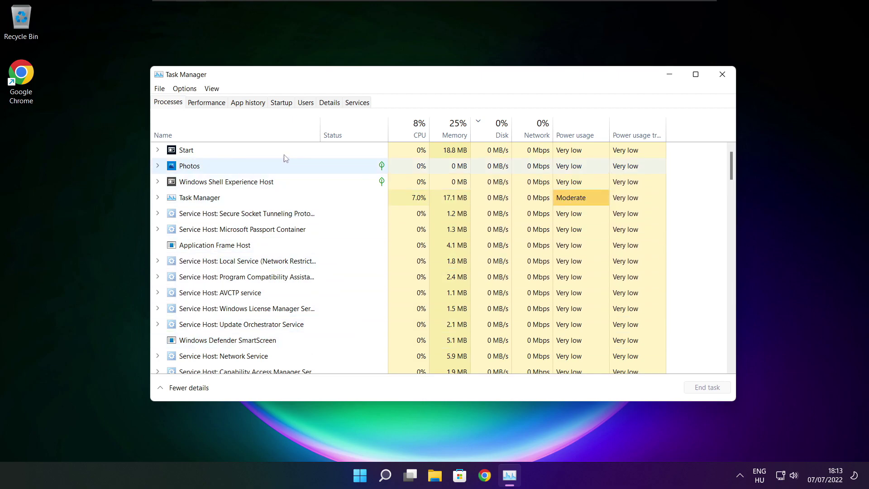
Disable Cortana, Microsoft Edge, Microsoft Teams and Terminal as startup apps, then close Task Manager.
left_click(283, 104)
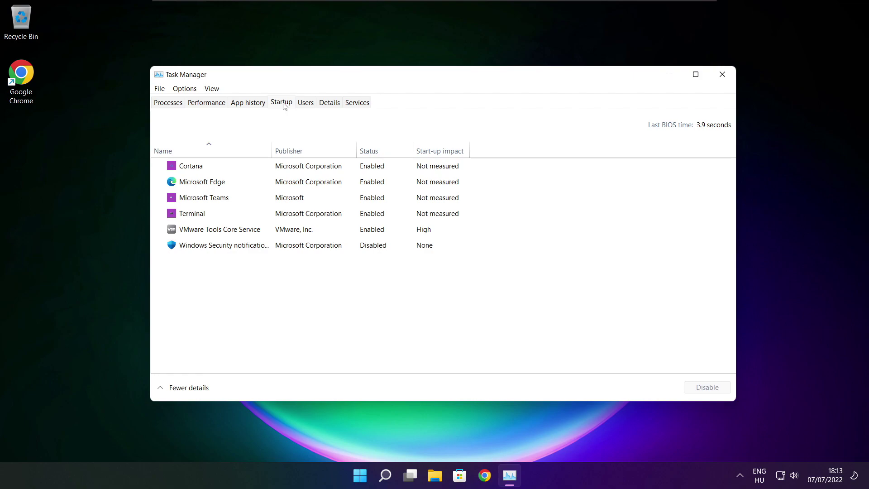
left_click(319, 170)
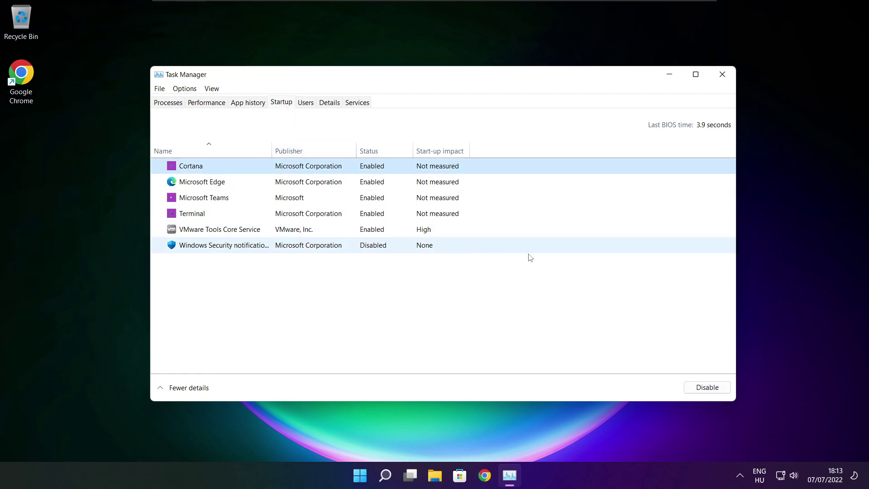
left_click(708, 391)
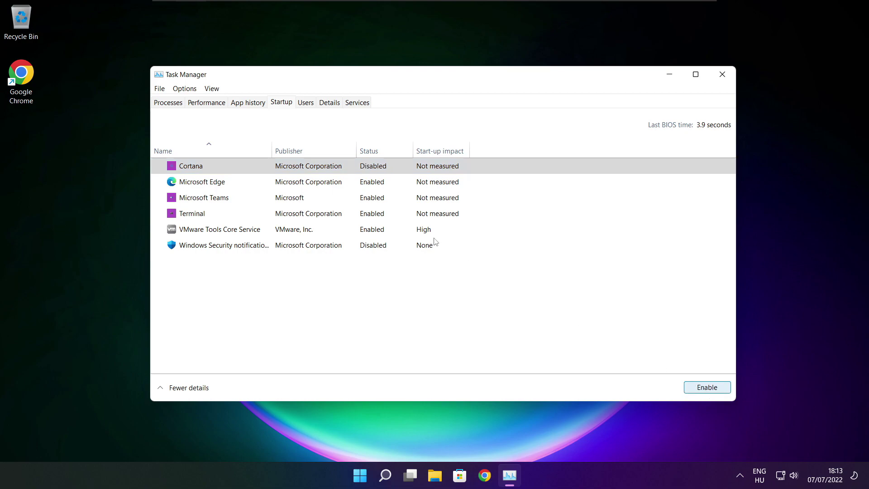
left_click(270, 187)
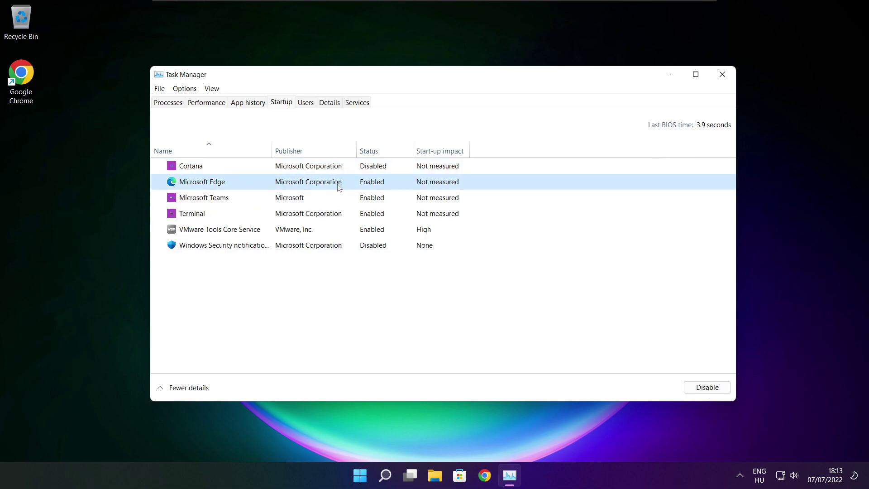
left_click(706, 390)
left_click(384, 201)
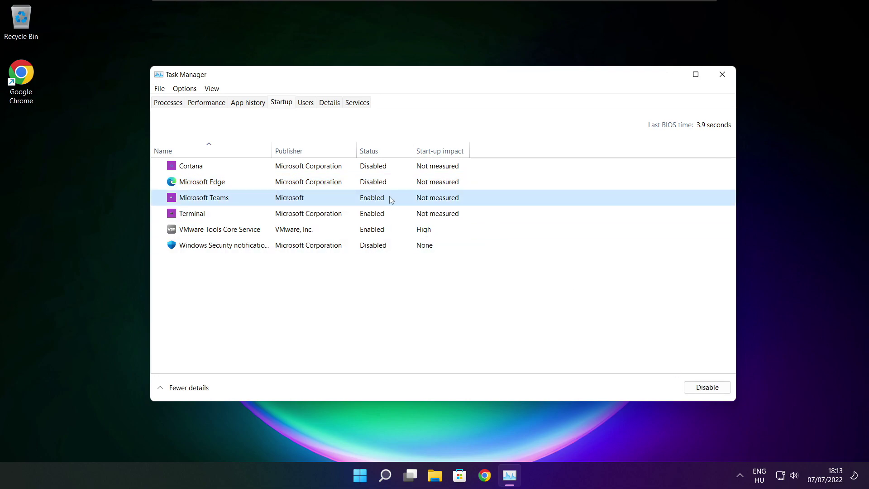
left_click(708, 388)
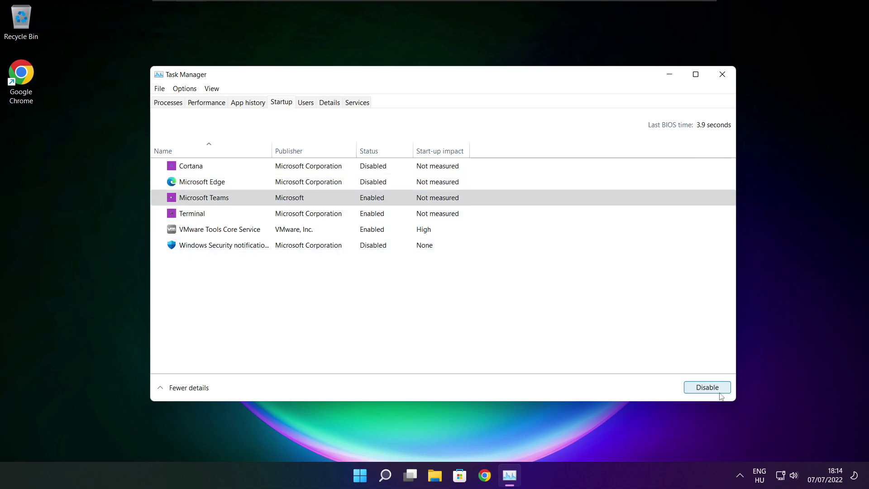
left_click(330, 217)
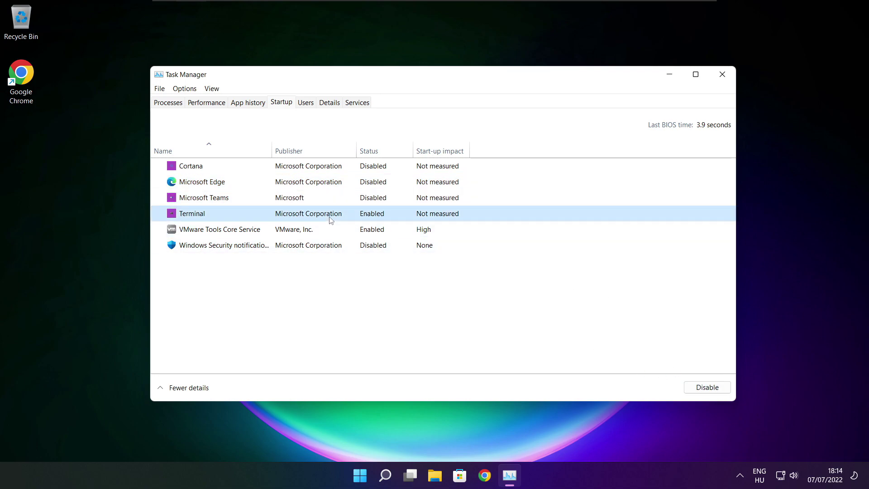
left_click(716, 390)
left_click(405, 217)
left_click(722, 77)
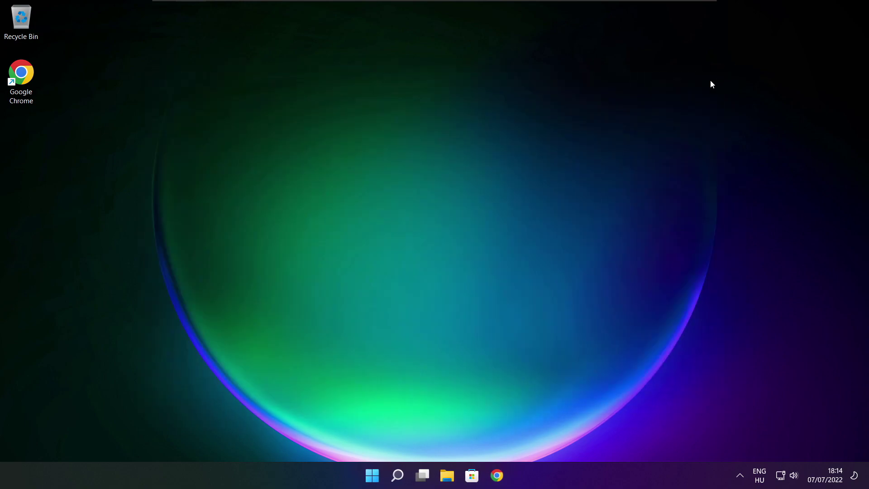
Analyse drive C: (9% fragmented) in Defragment and Optimise Drives, start optimising it, and close the window.
left_click(398, 481)
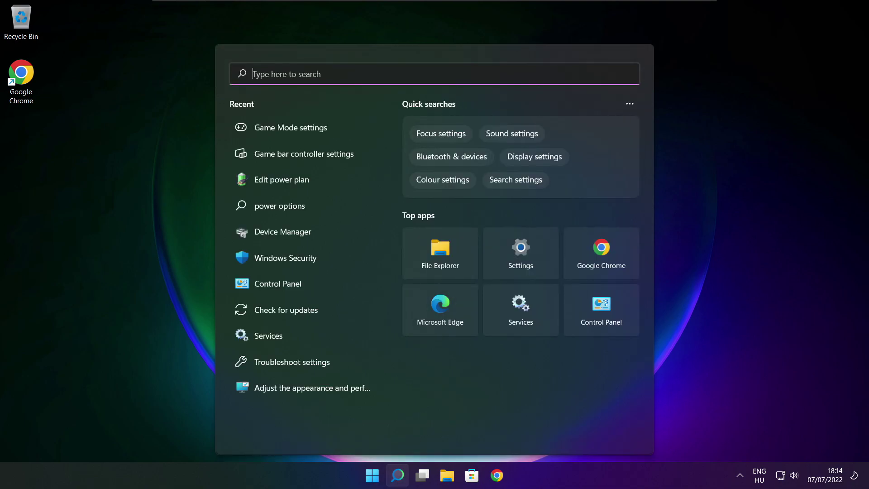
type("optimi")
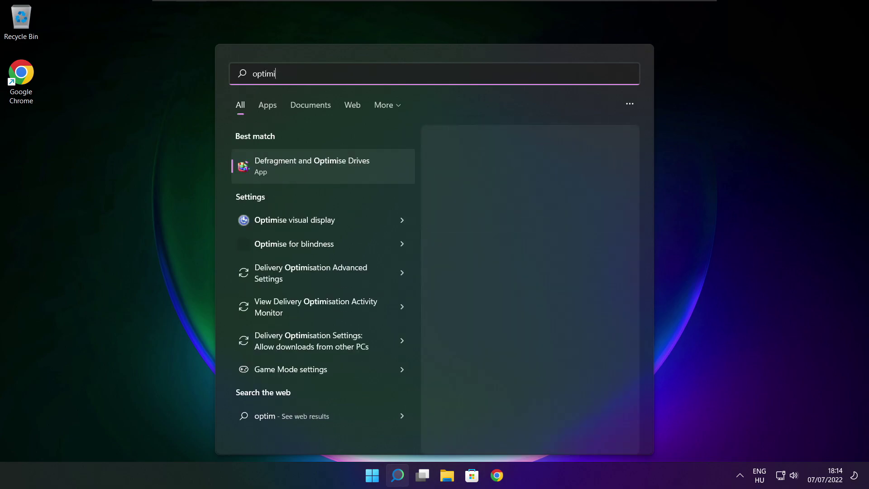
type("se")
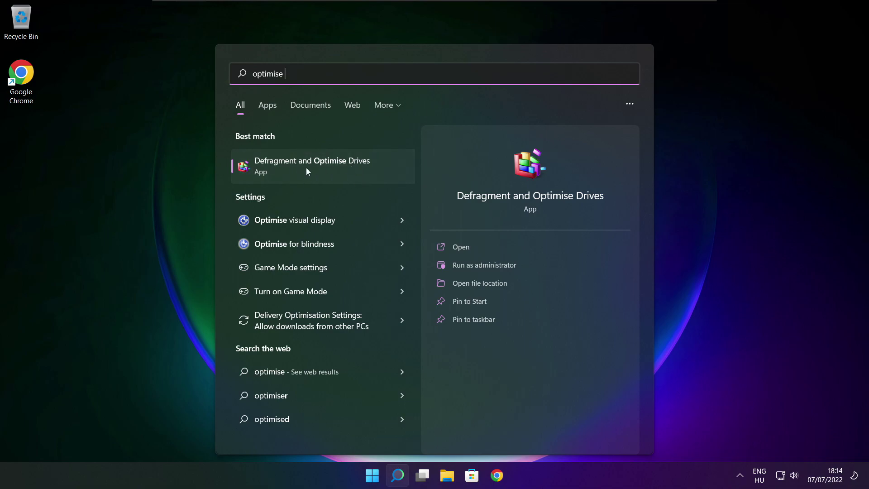
left_click(332, 165)
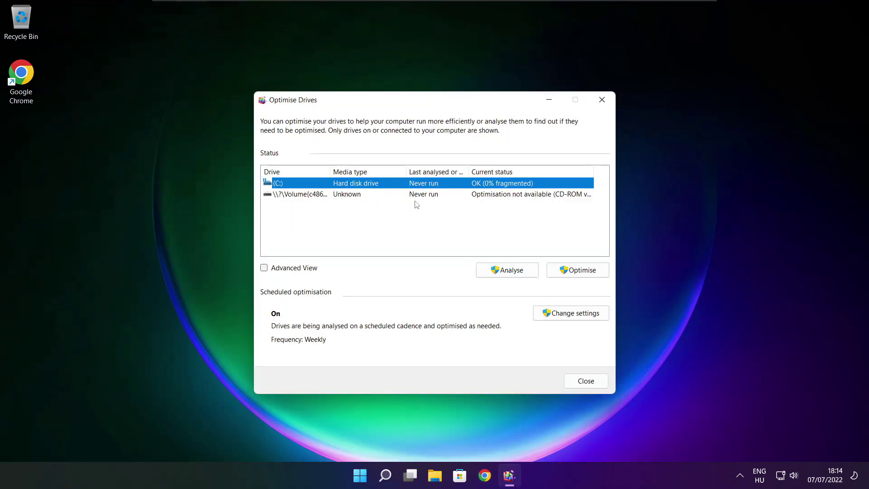
left_click(501, 270)
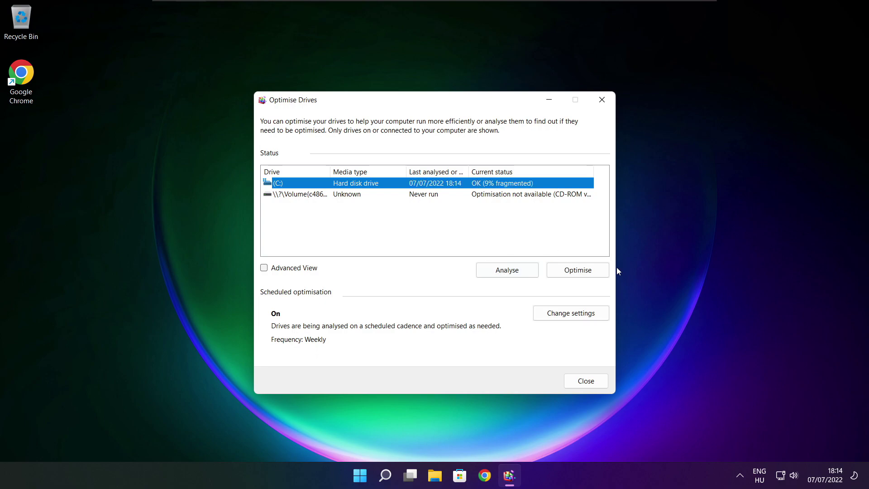
left_click(582, 273)
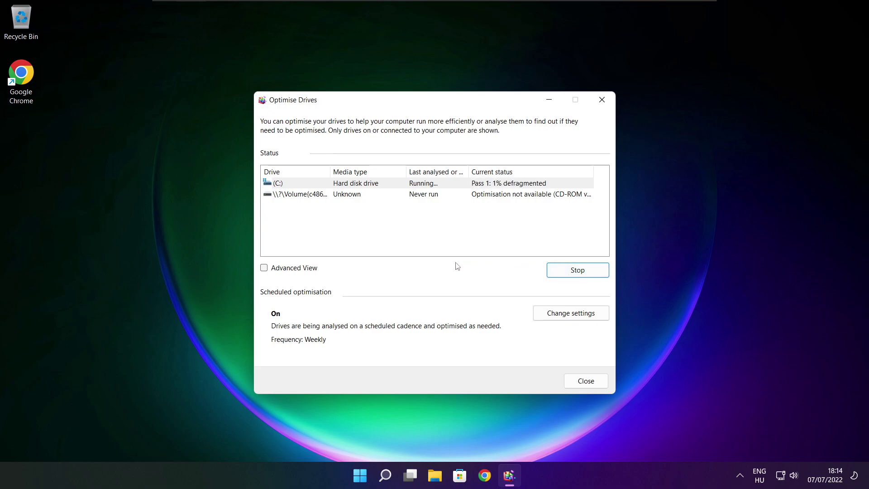
key("alt+F4")
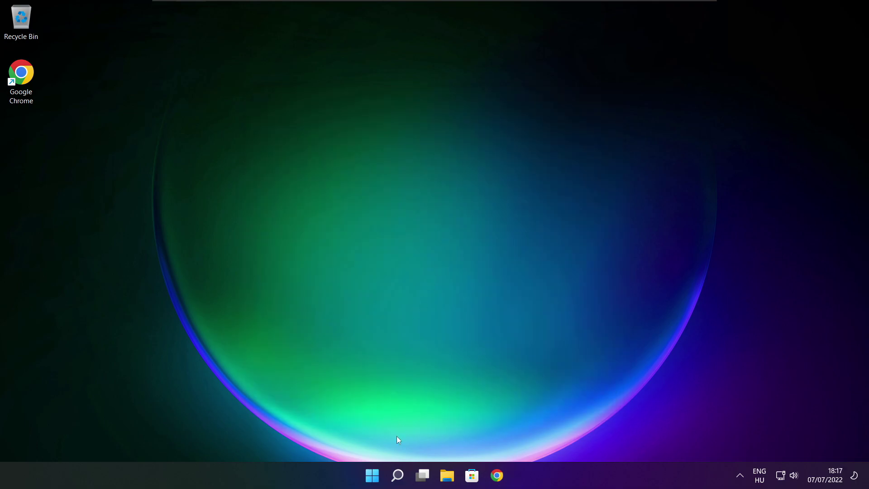
Run a Windows Update check, which reports up to date with KB5014668 available, then close Settings.
left_click(397, 475)
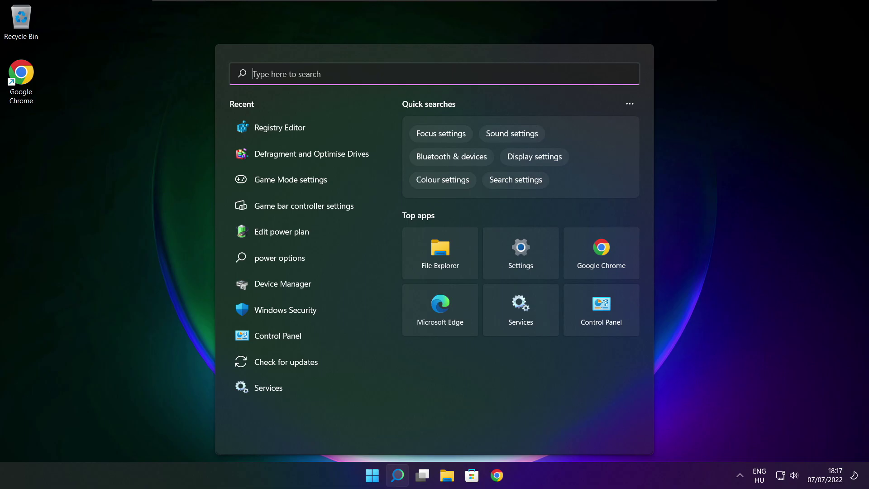
type("updates")
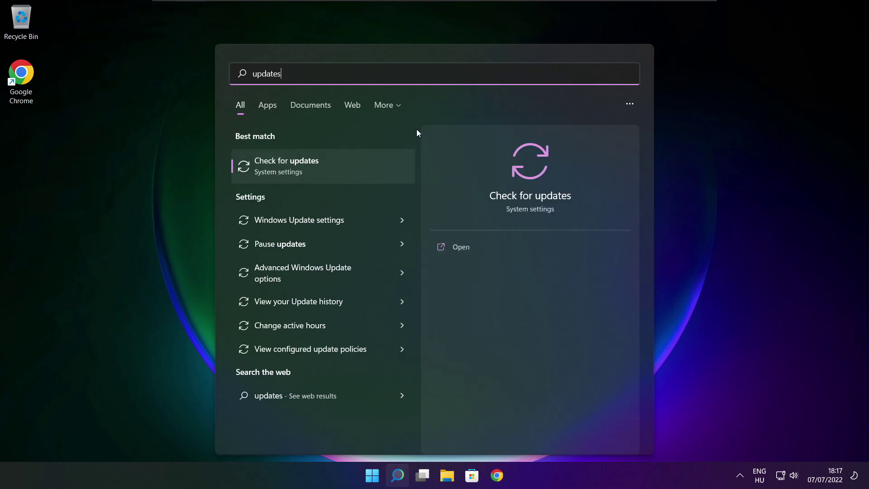
left_click(316, 168)
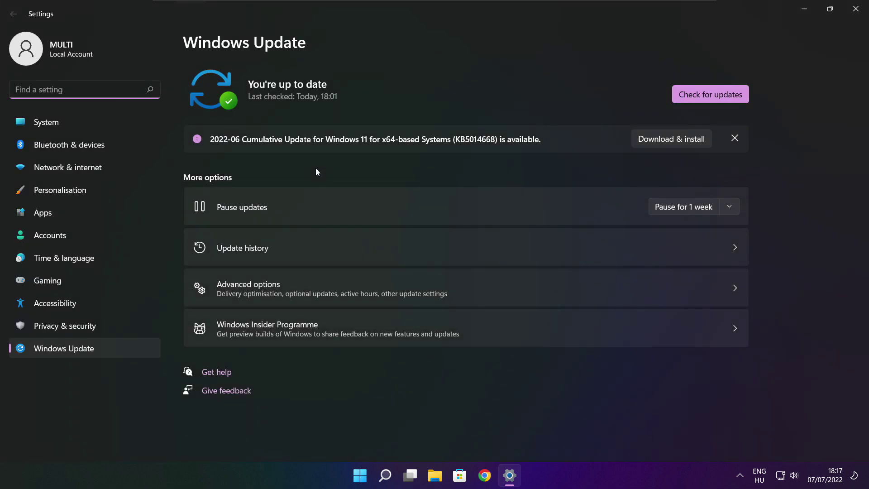
left_click(711, 96)
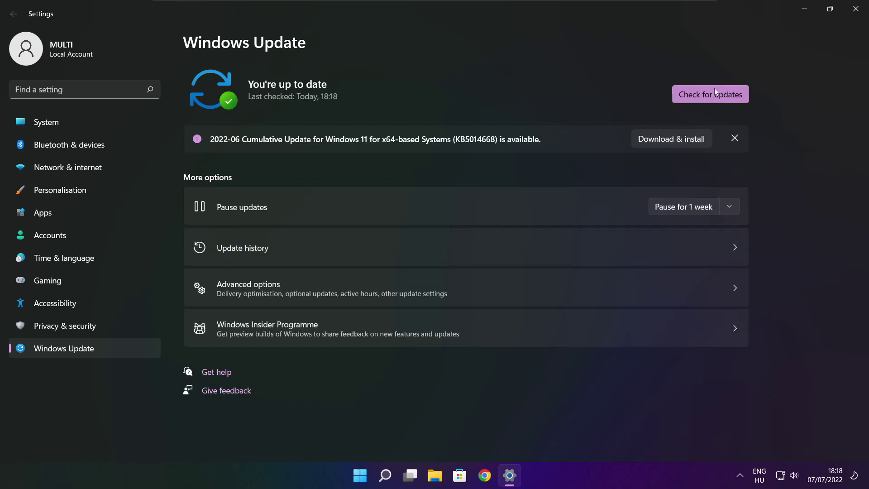
left_click(856, 9)
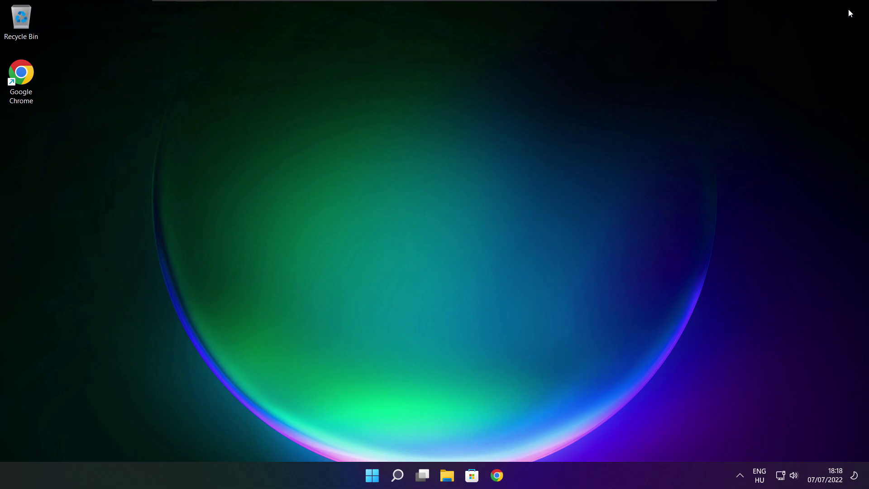
Launch Registry Editor through a 'regedit' search and move its window toward the screen centre.
left_click(398, 478)
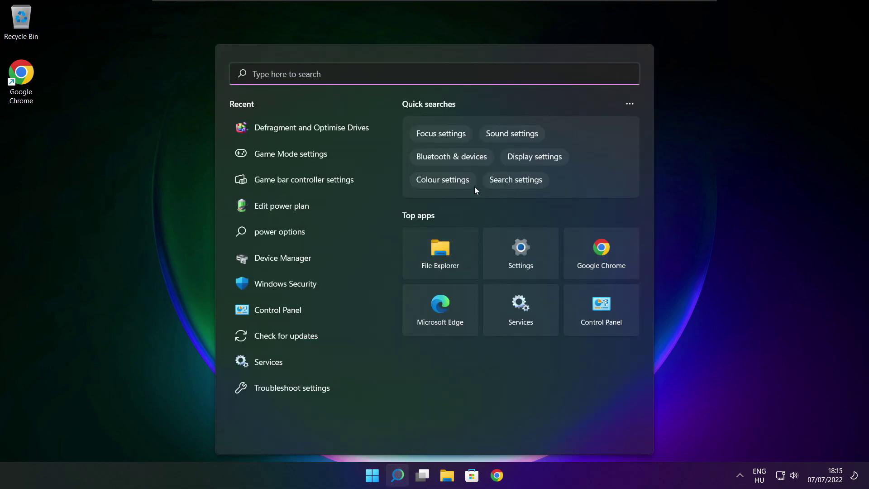
type("regedit")
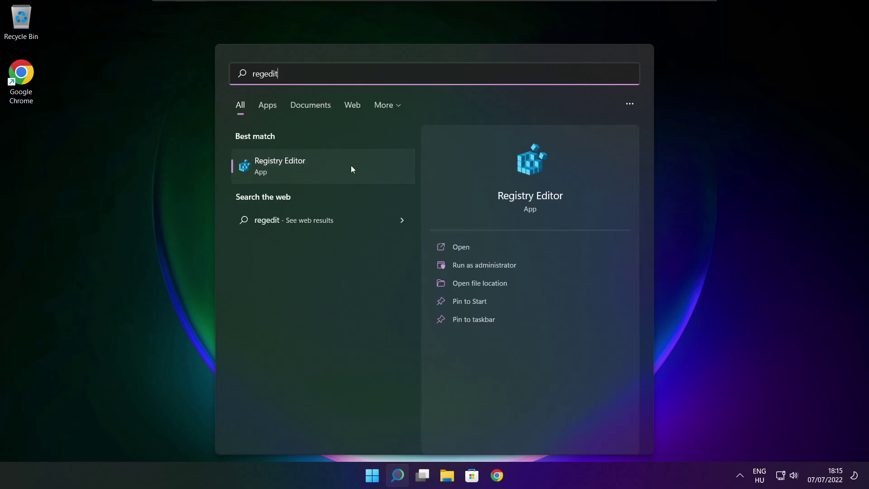
left_click(330, 165)
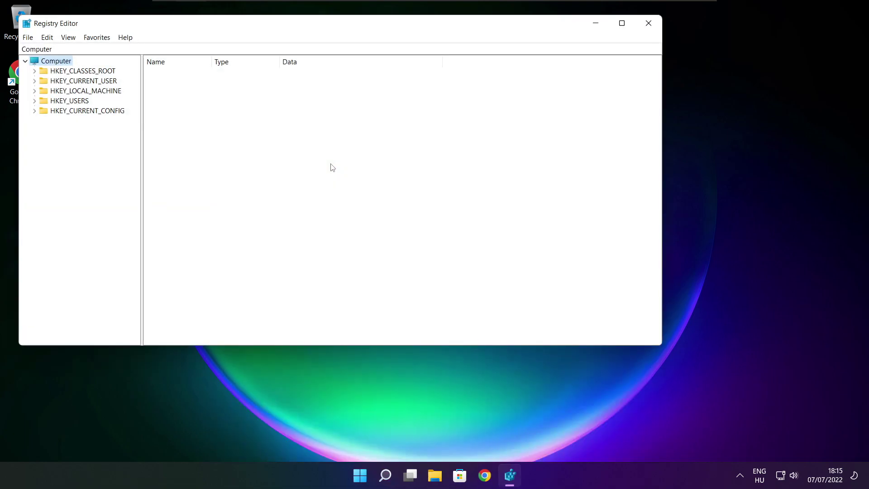
left_click_drag(260, 22, 350, 88)
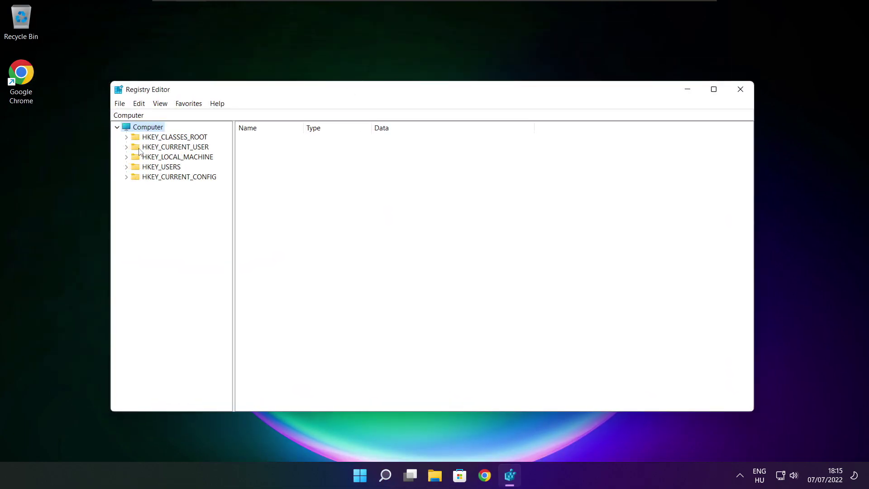
Navigate to HKEY_CURRENT_USER\System\GameConfigStore to list its GameDVR values.
left_click(150, 147)
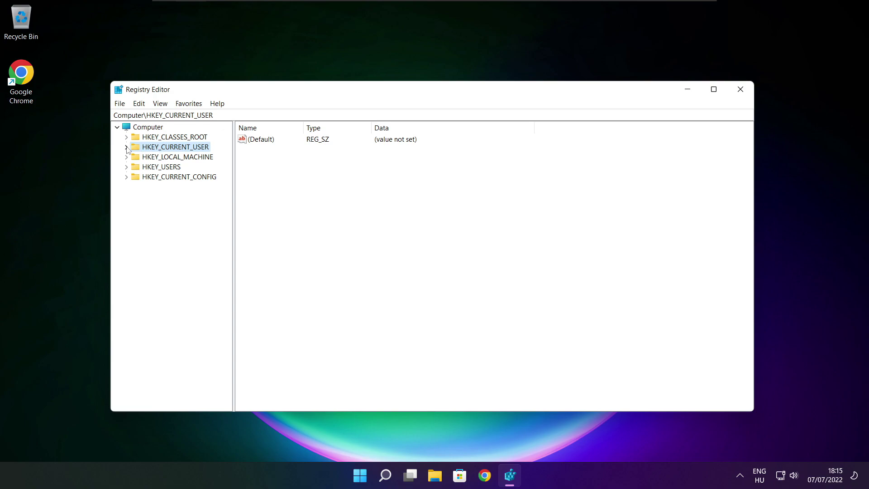
left_click(126, 147)
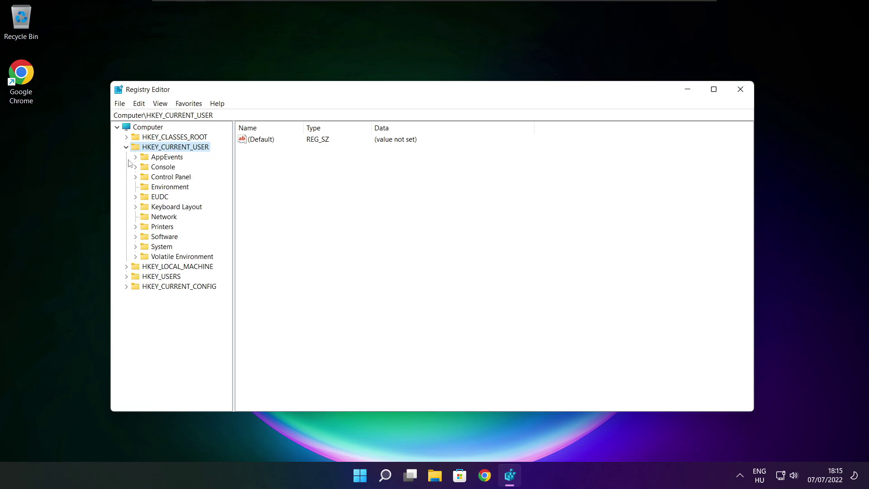
left_click(145, 248)
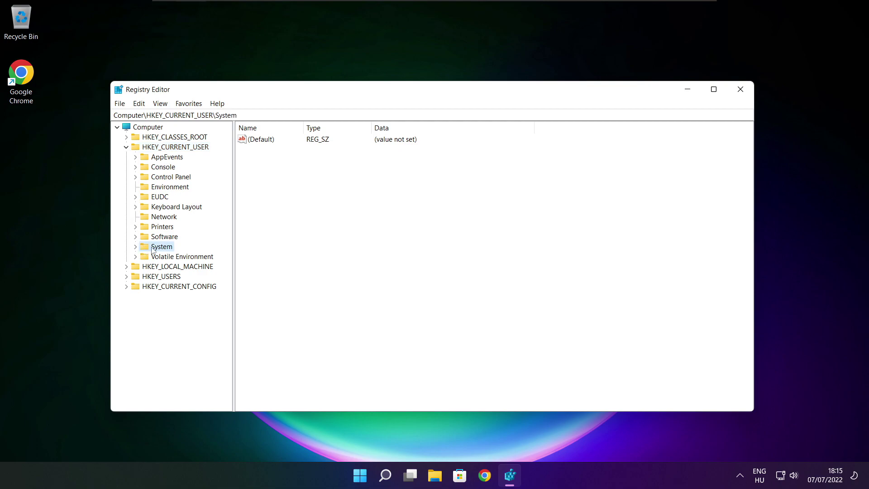
left_click(135, 247)
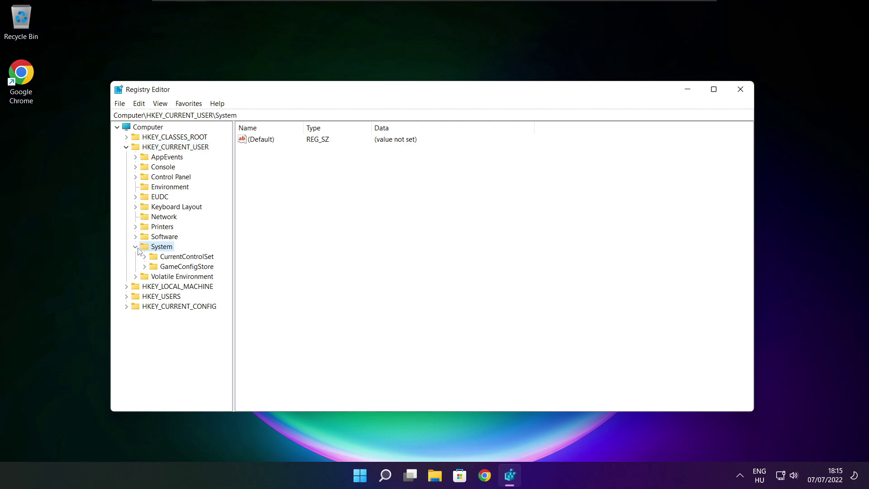
left_click(163, 269)
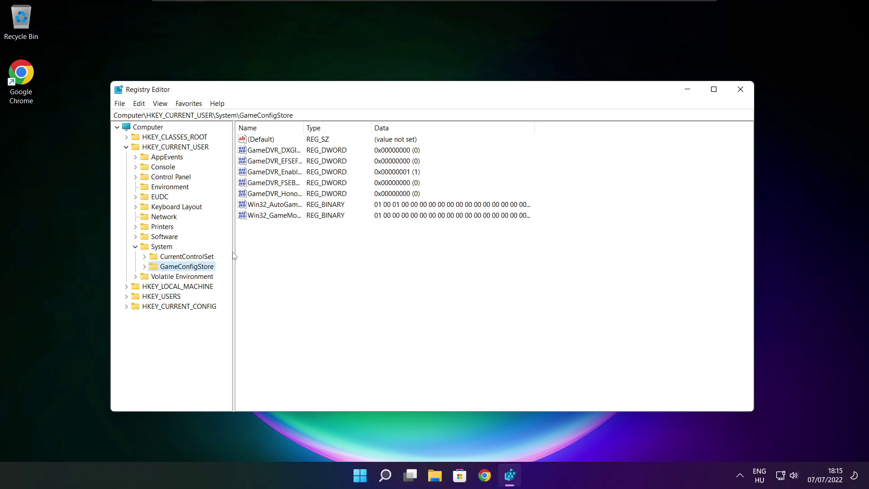
Set GameDVR_Enabled under GameConfigStore to 0, then collapse HKEY_CURRENT_USER and select HKEY_LOCAL_MACHINE.
left_click_drag(304, 126, 381, 126)
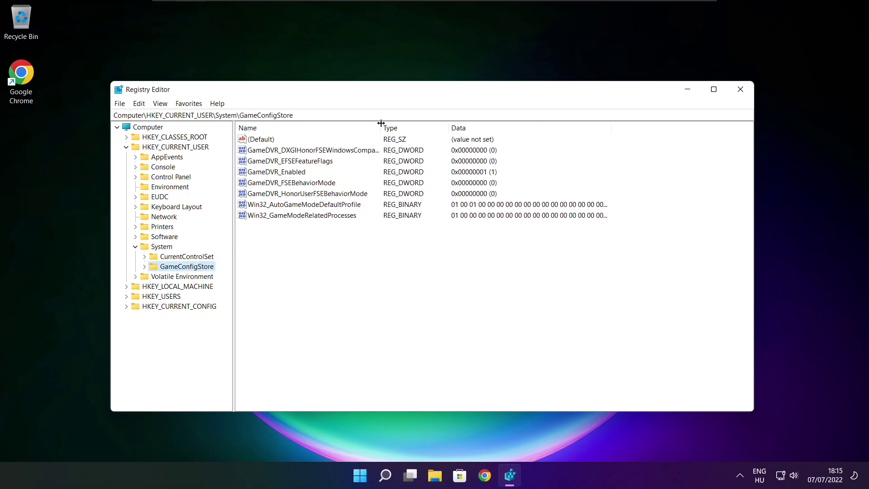
left_click(262, 175)
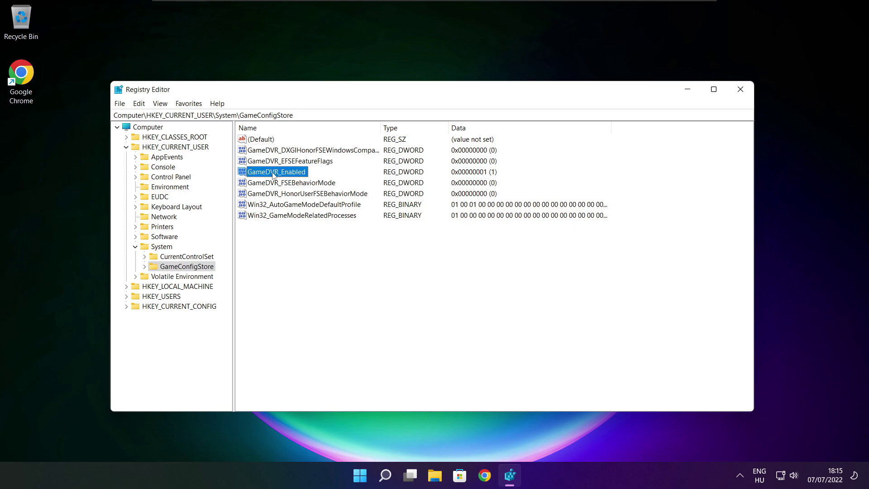
double_click(274, 175)
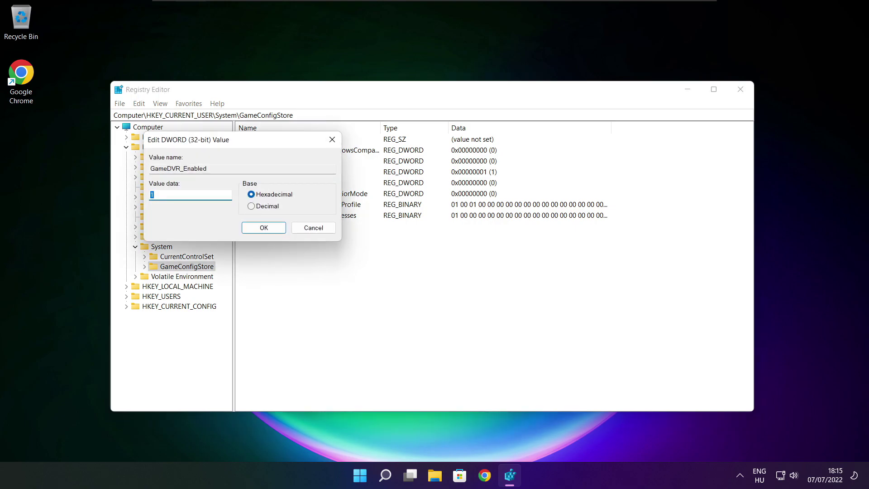
left_click_drag(255, 145, 457, 179)
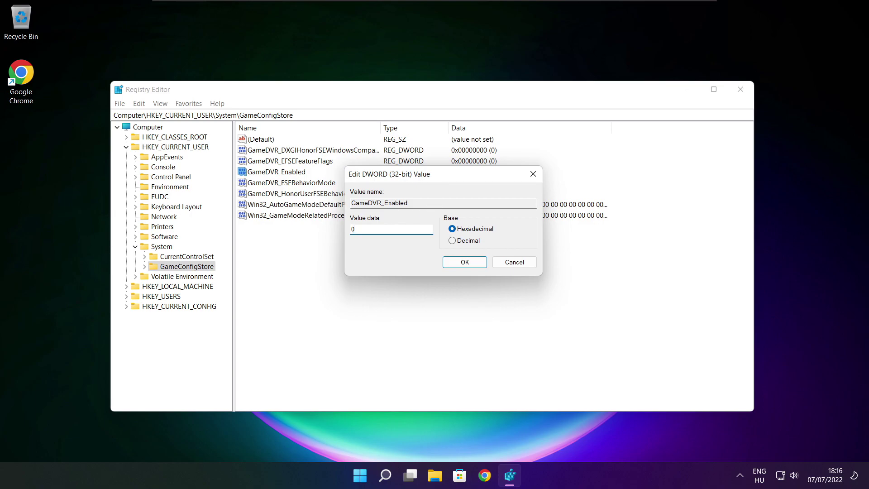
left_click(466, 264)
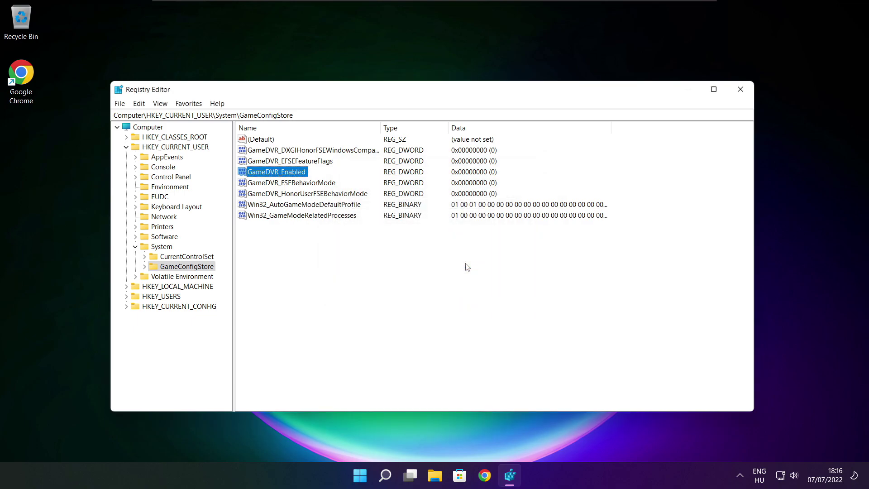
left_click(127, 147)
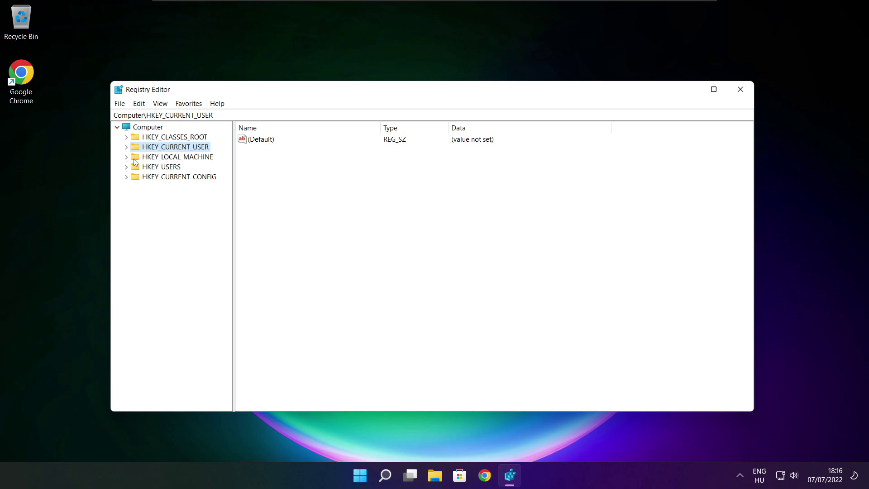
left_click(133, 159)
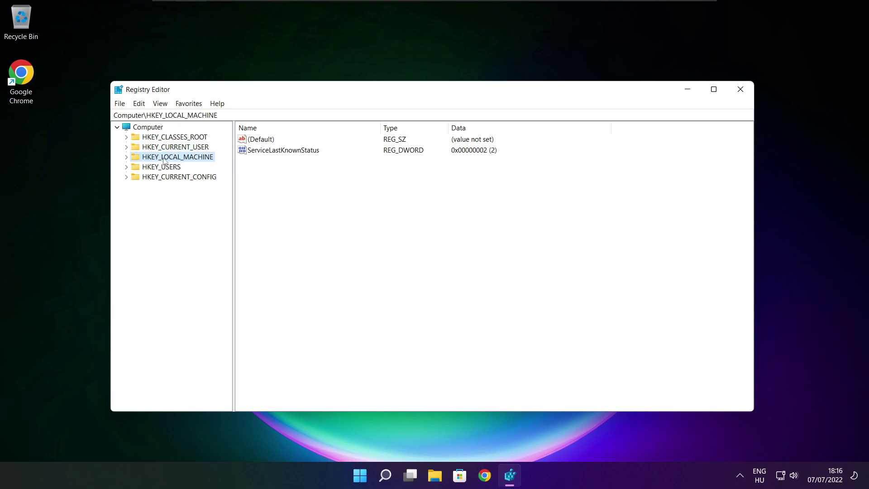
Expand HKEY_LOCAL_MACHINE\SOFTWARE\Microsoft\PolicyManager in the key tree.
left_click(127, 157)
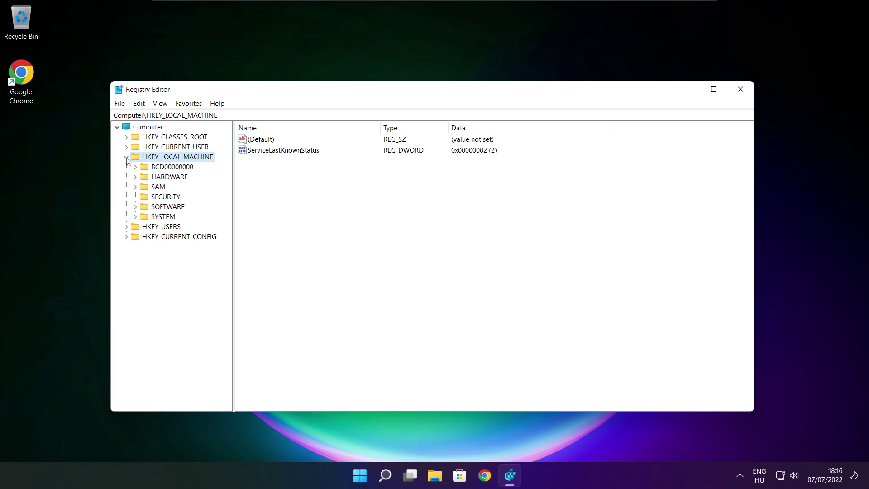
left_click(158, 208)
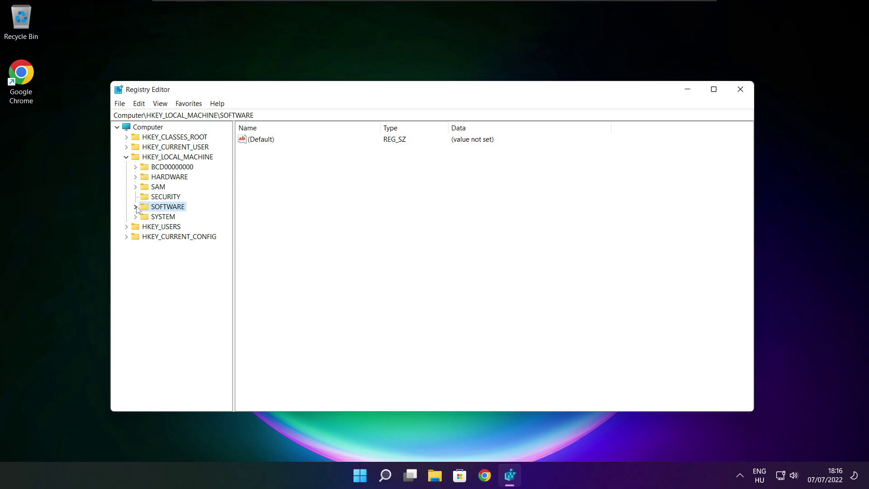
left_click(135, 207)
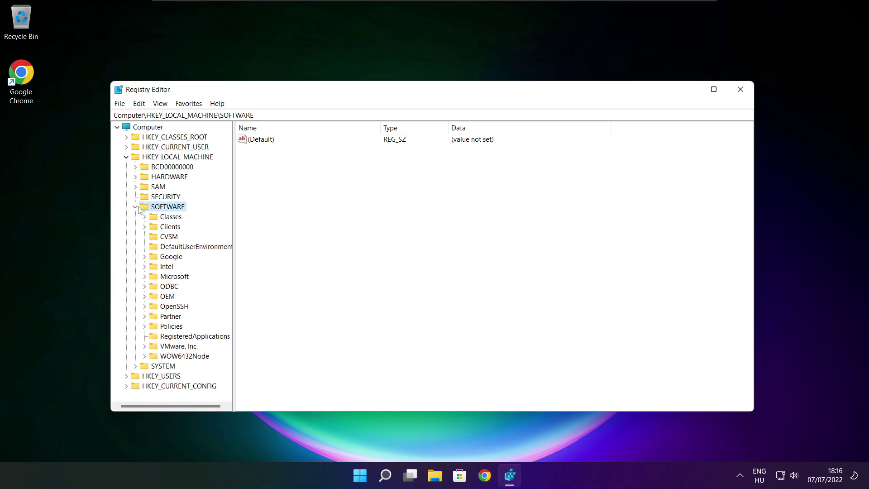
left_click(168, 277)
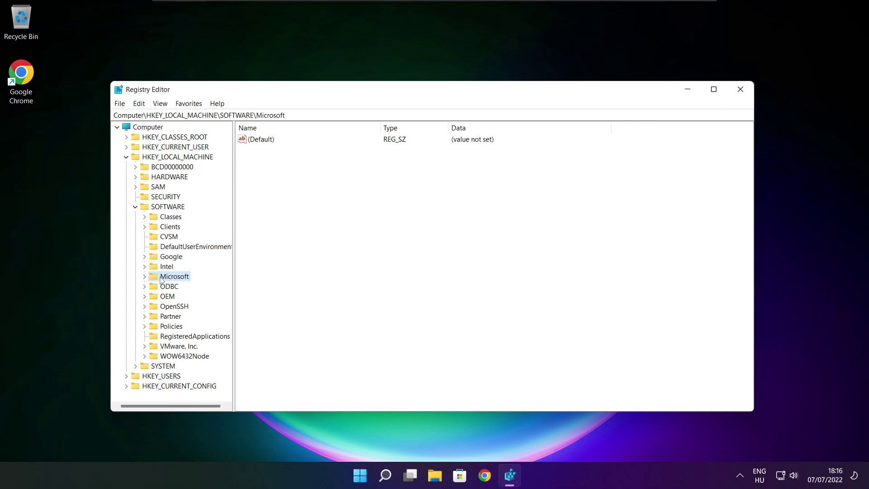
left_click(145, 277)
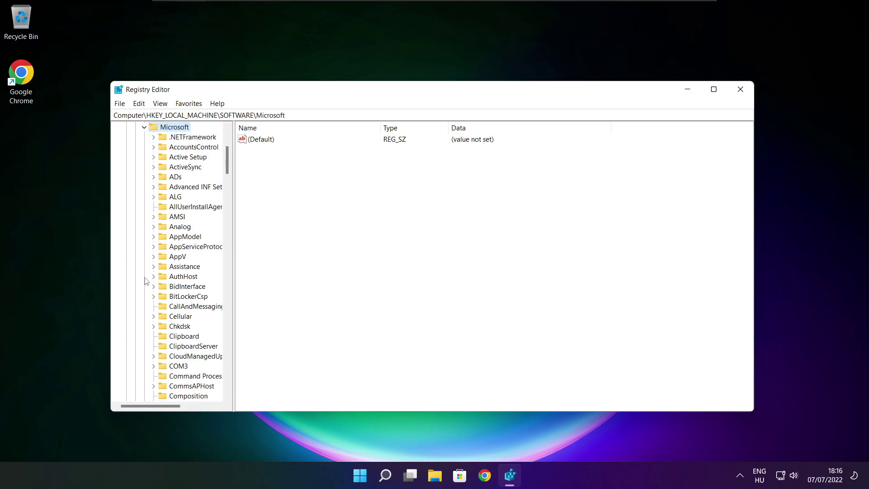
scroll(178, 271, "down", 20)
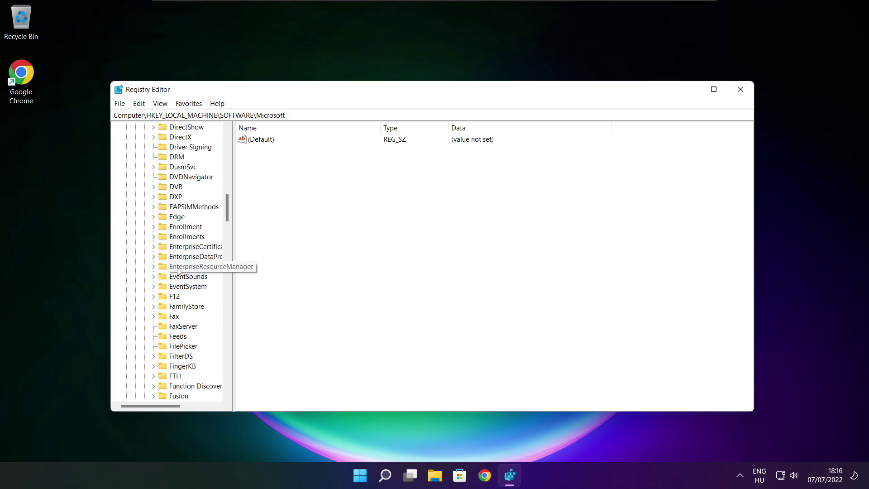
scroll(177, 270, "down", 18)
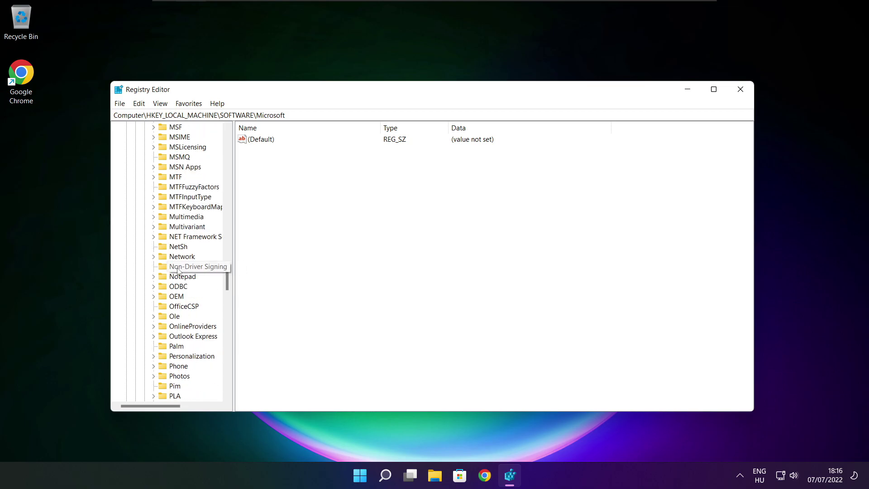
scroll(178, 271, "down", 1)
scroll(178, 271, "up", 1)
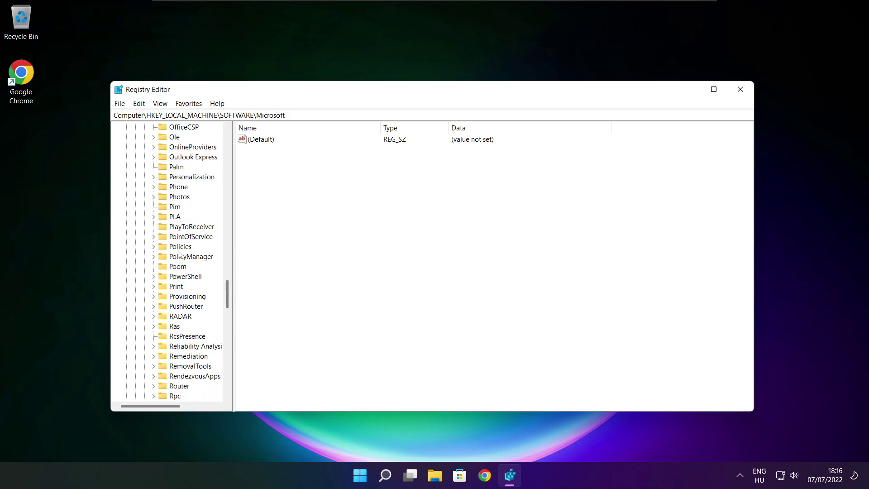
left_click(178, 258)
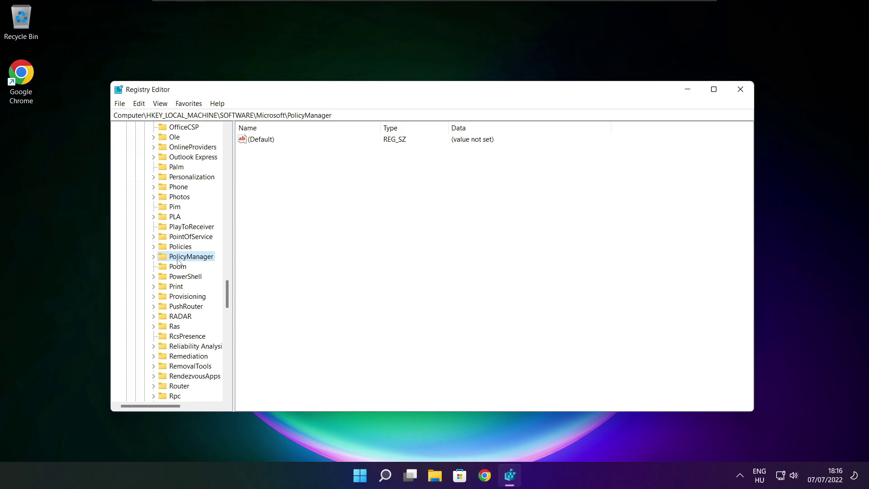
left_click(154, 256)
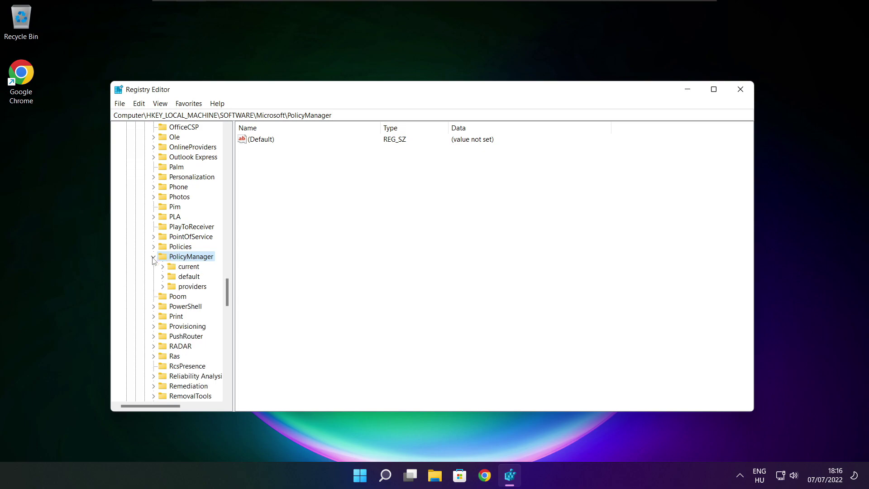
Expand PolicyManager's default key and ApplicationManagement to reveal the AllowGameDVR subkey.
left_click(189, 279)
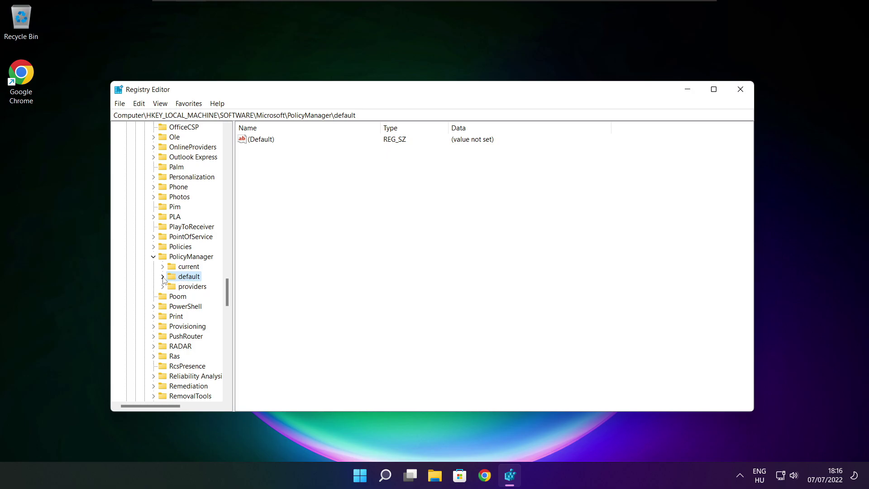
left_click(163, 276)
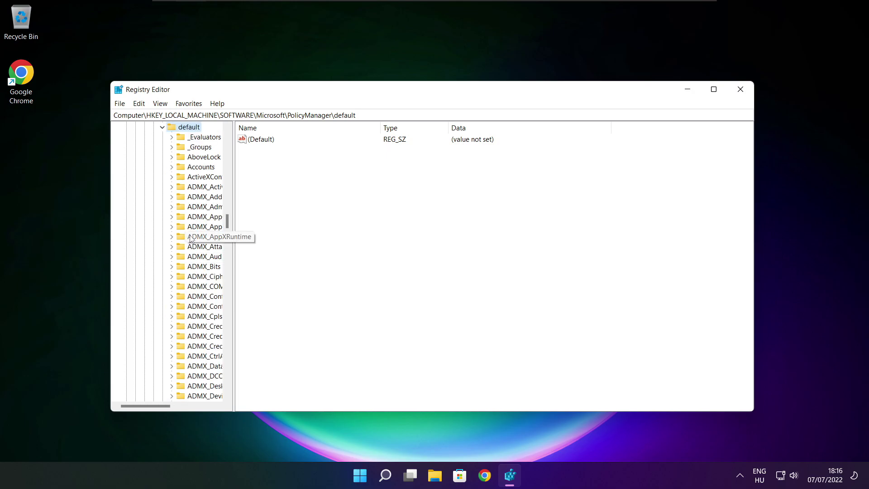
scroll(202, 199, "down", 7)
scroll(201, 200, "down", 20)
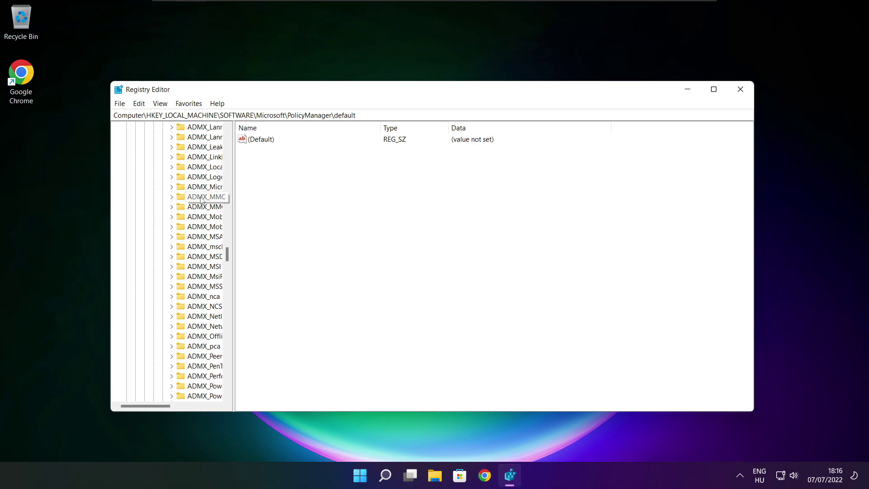
scroll(201, 199, "down", 3)
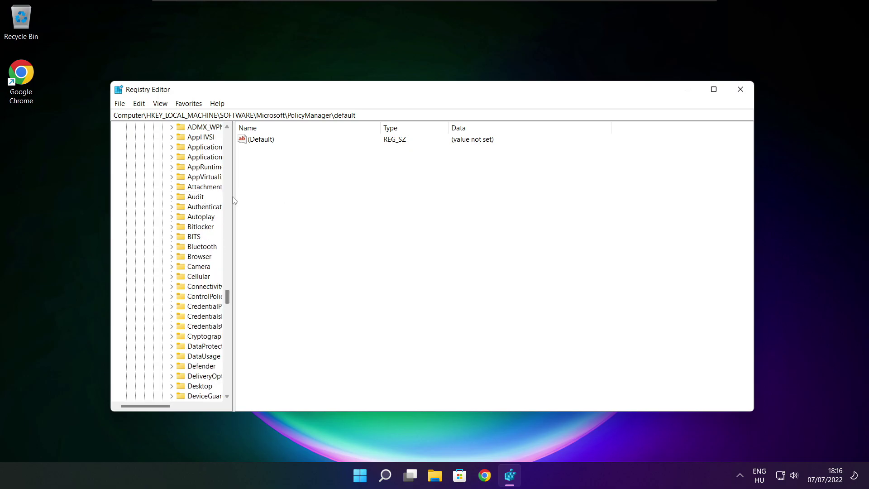
left_click_drag(234, 200, 287, 198)
scroll(235, 196, "up", 1)
left_click(202, 187)
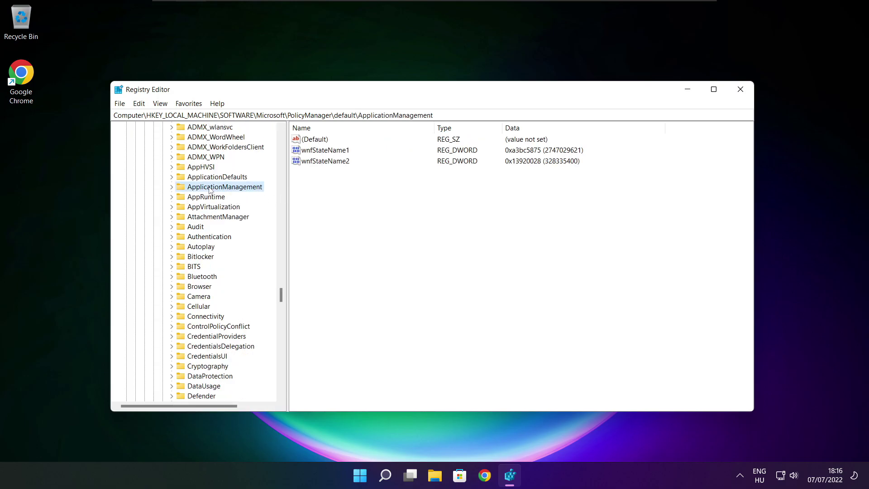
left_click(171, 187)
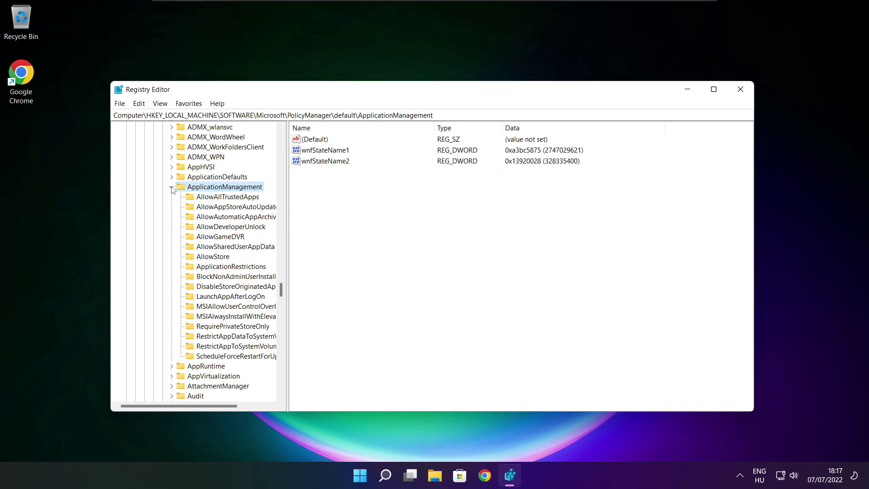
left_click_drag(287, 228, 297, 228)
Change the AllowGameDVR key's 'value' entry from 1 to 0.
left_click(224, 238)
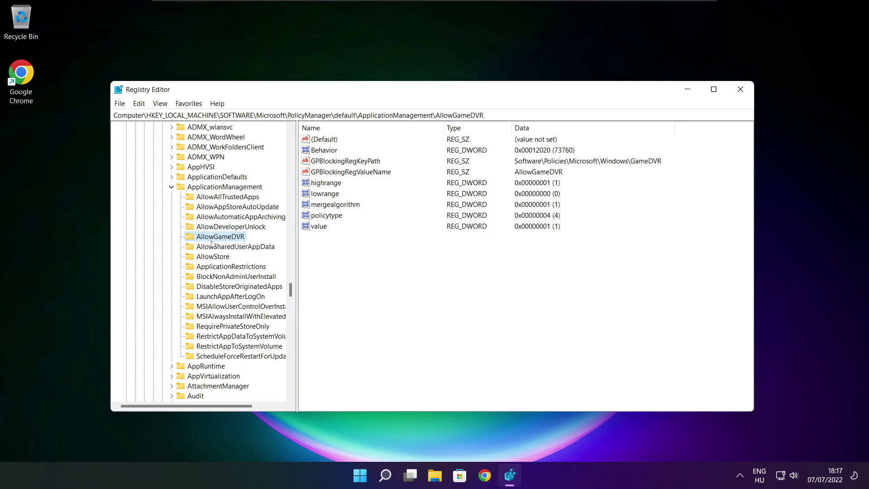
left_click(317, 228)
double_click(319, 226)
left_click_drag(243, 145, 441, 181)
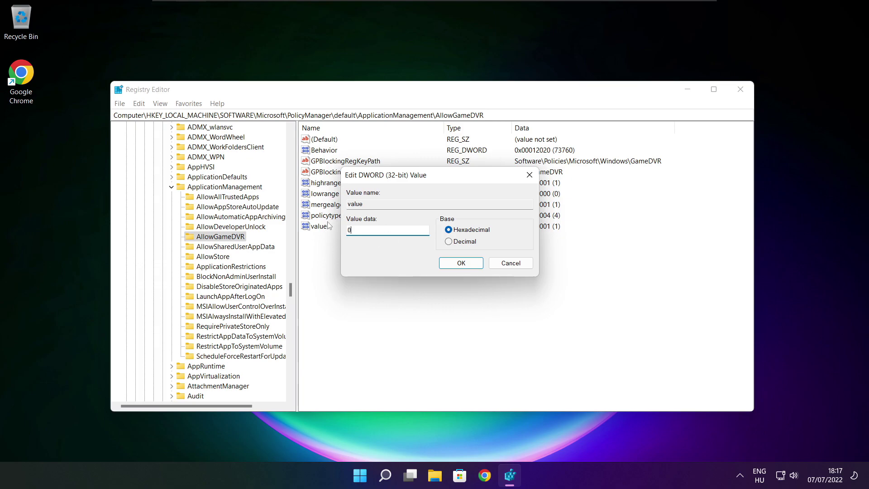
left_click(461, 266)
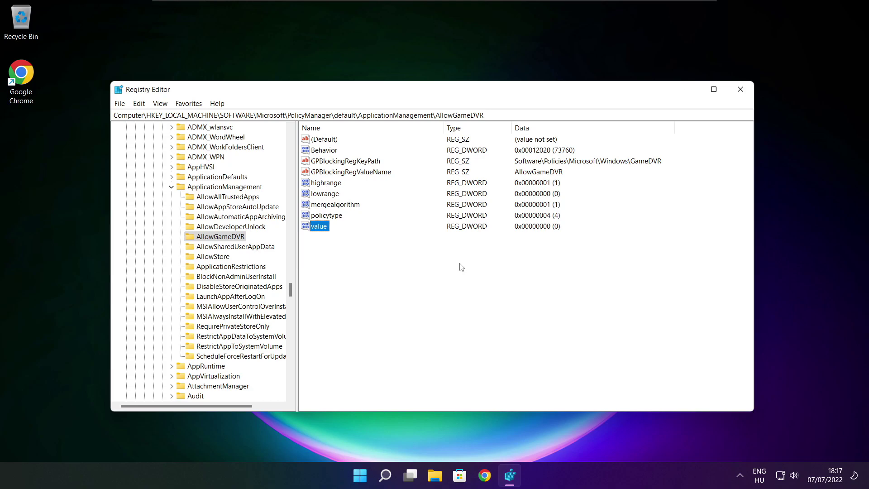
Close Registry Editor and return to Chrome's DirectX download page.
left_click(742, 93)
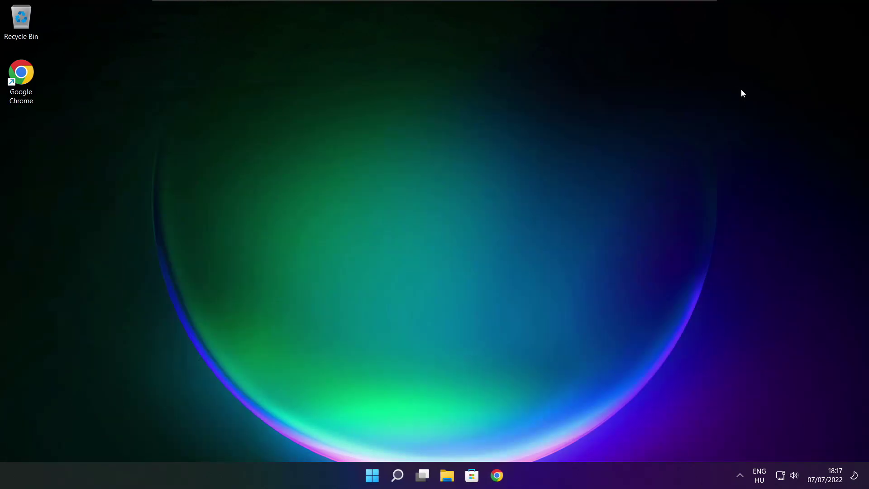
left_click(498, 477)
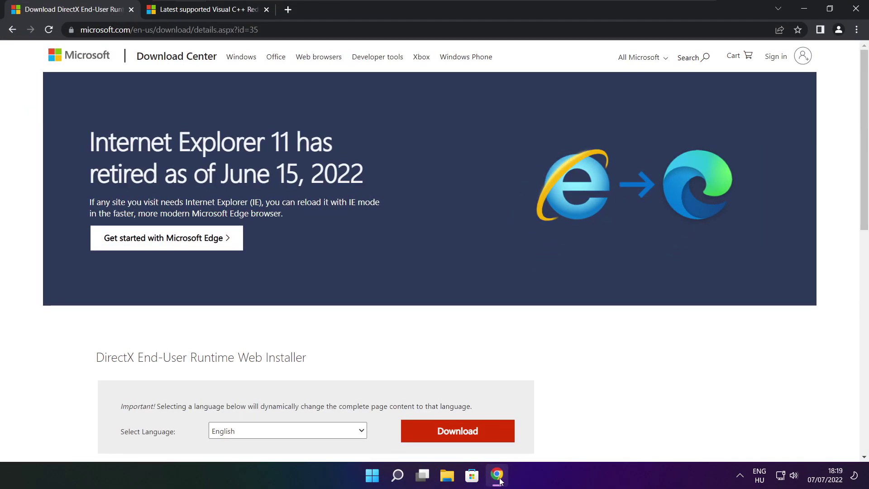
left_click(259, 30)
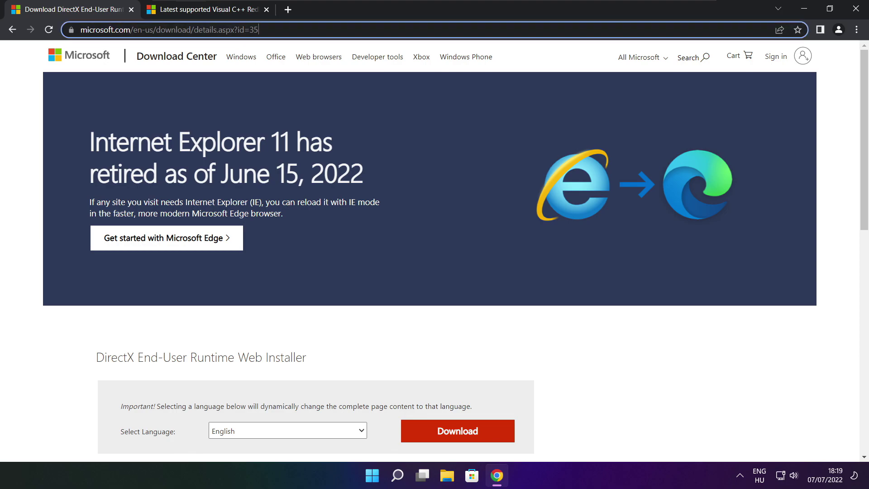
mouse_move(259, 30)
left_mouse_down()
mouse_move(80, 30)
mouse_move(259, 30)
left_mouse_up()
left_click(312, 326)
Download the DirectX End-User Runtime Web Installer, dxwebsetup.exe.
left_click_drag(864, 144, 864, 219)
left_click_drag(321, 193, 187, 188)
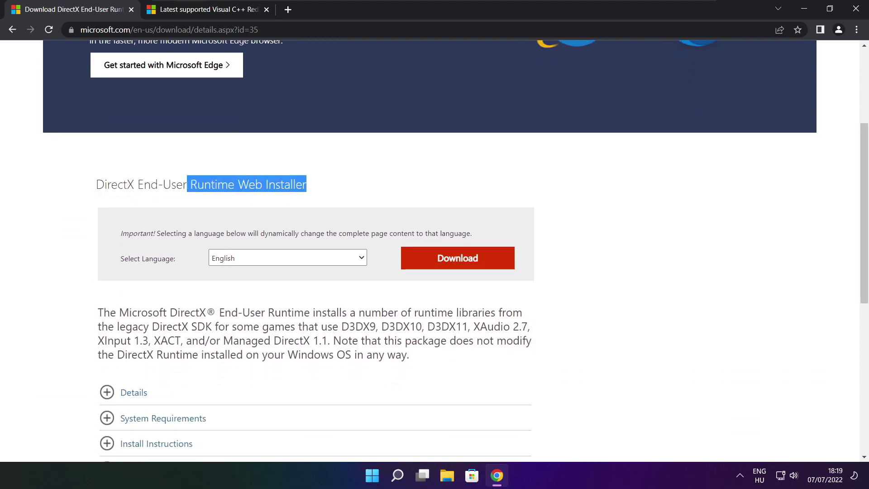
left_click(365, 193)
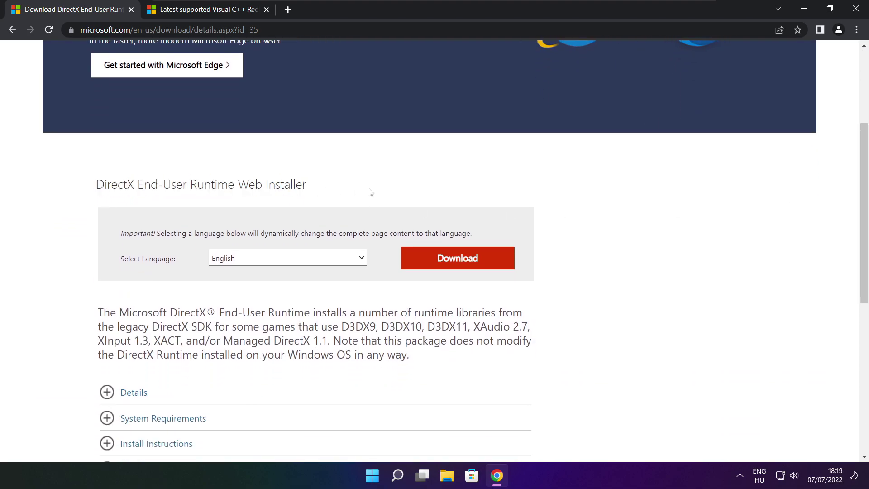
left_click(461, 260)
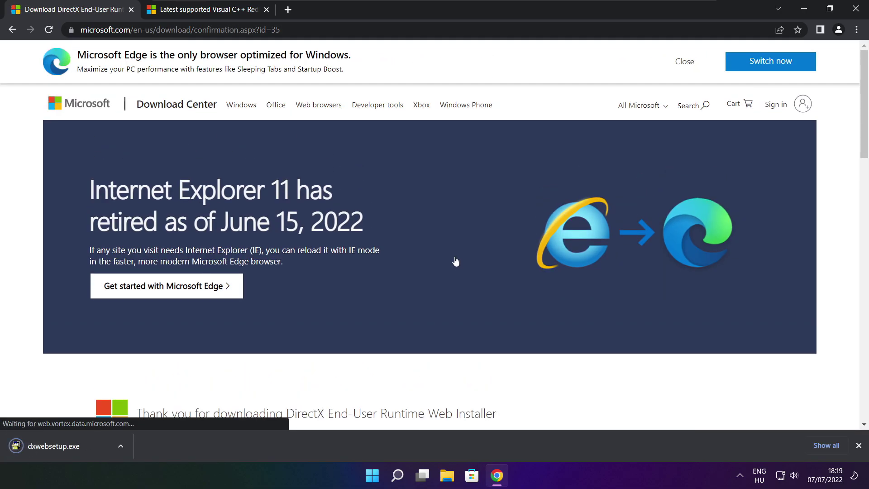
Run dxwebsetup.exe, accept the licence, skip the Bing Bar, and install the DirectX runtime.
left_click(81, 446)
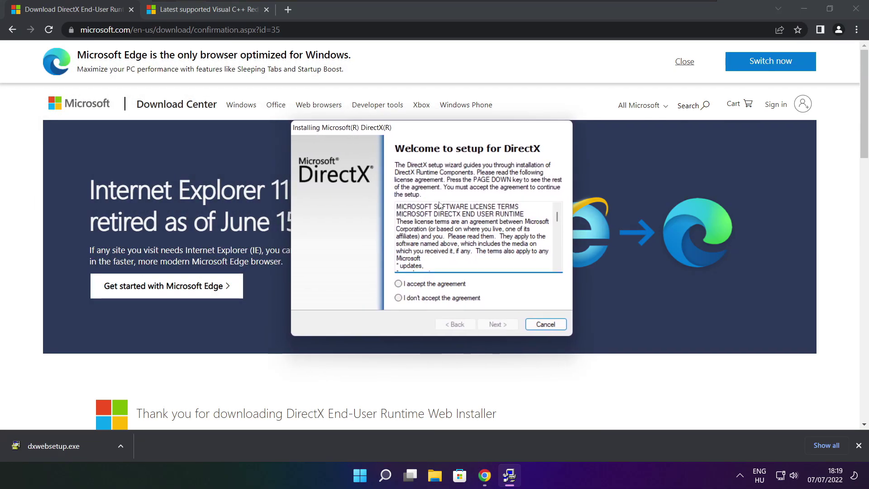
left_click_drag(557, 216, 557, 258)
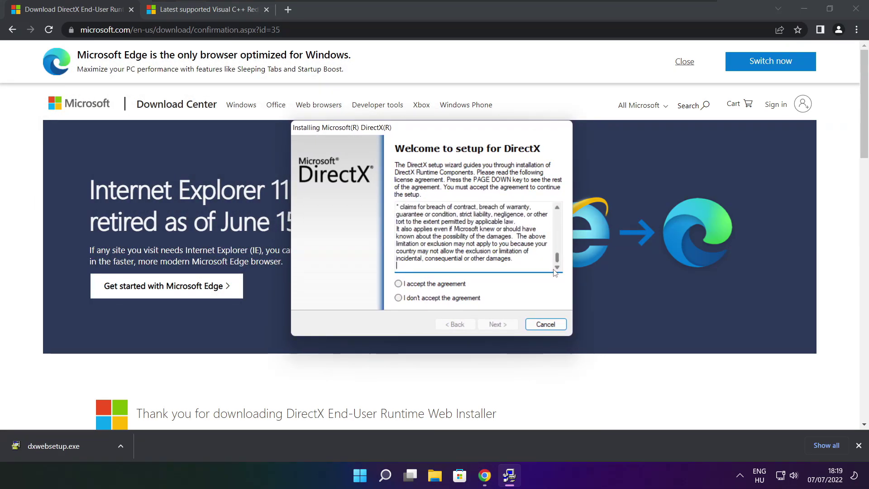
left_click(413, 284)
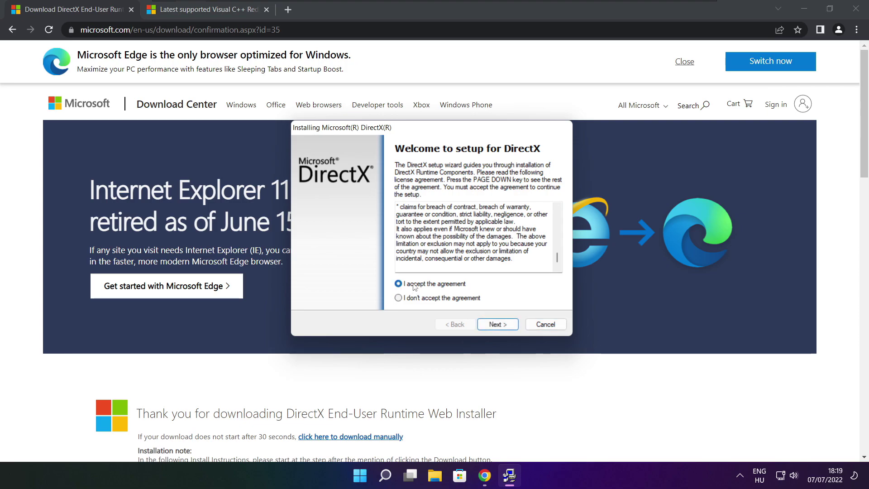
left_click(501, 327)
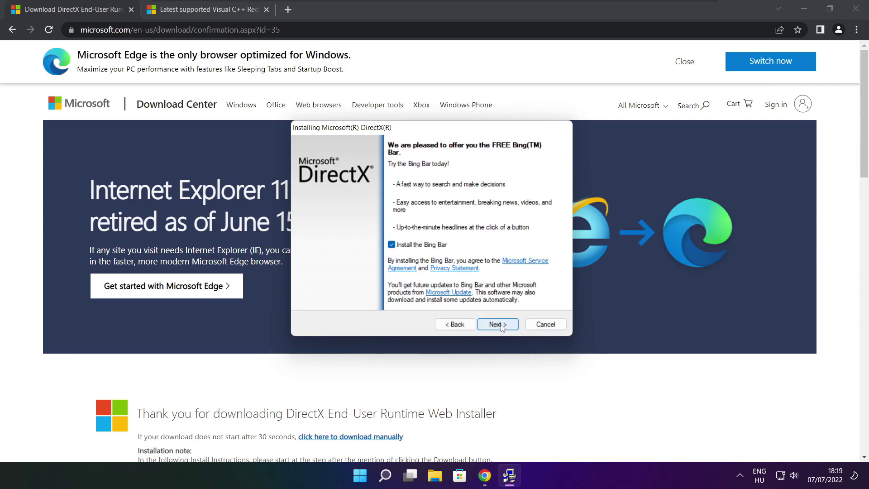
left_click(392, 245)
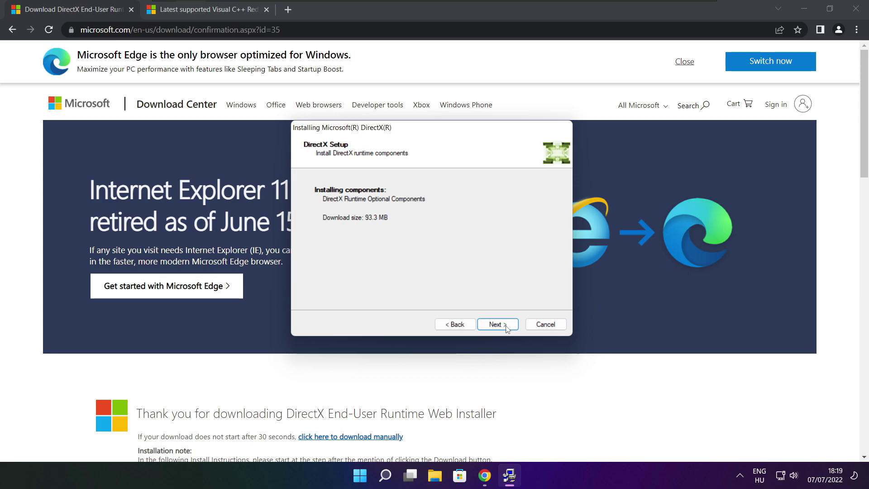
left_click(497, 325)
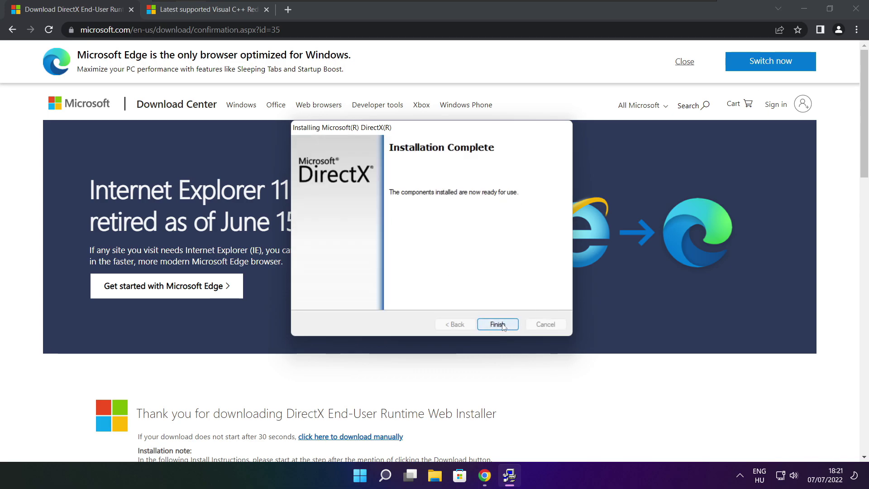
left_click(498, 324)
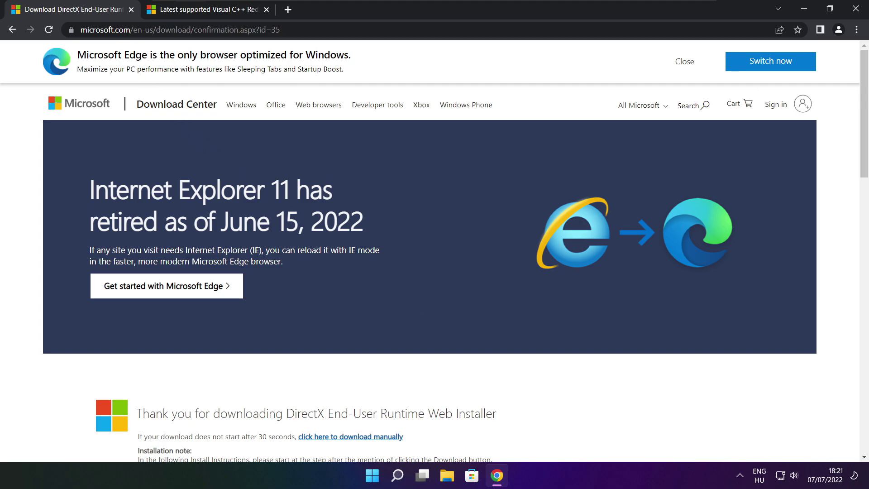